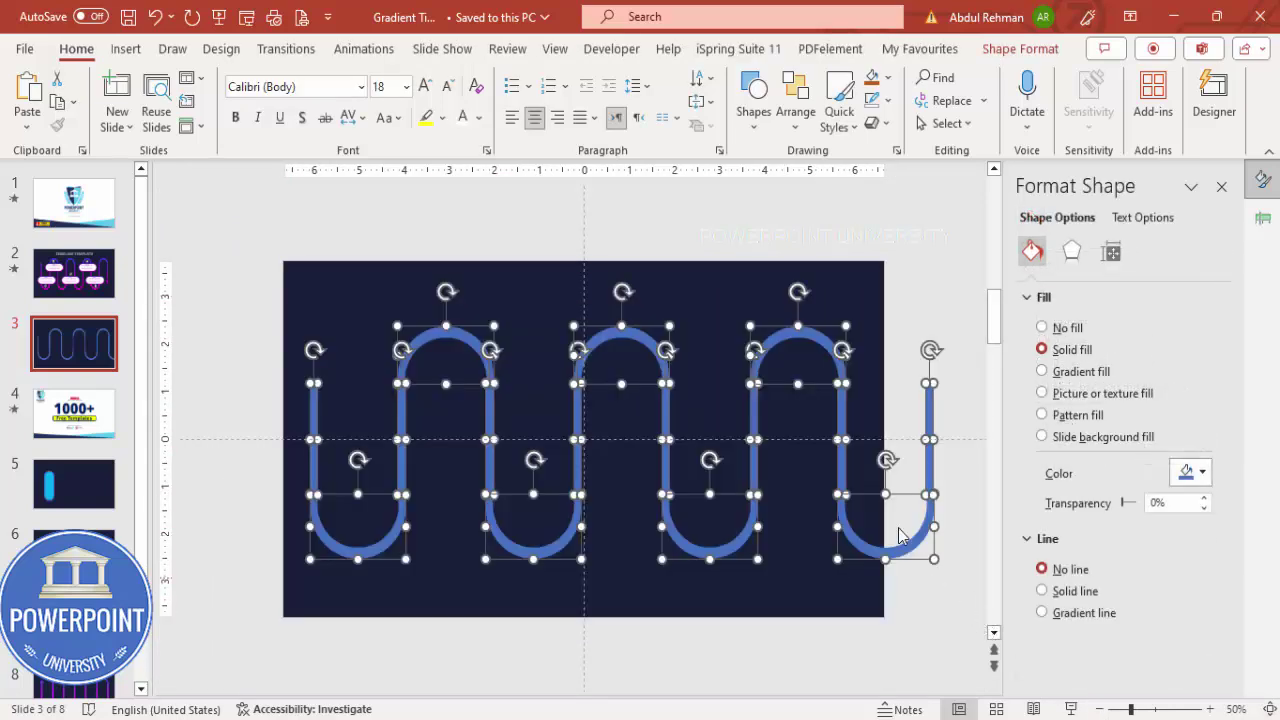
Step: Unite the wave pieces into a single shape with Merge Shapes > Union
{"action": "left_click", "coordinate": [1020, 50]}
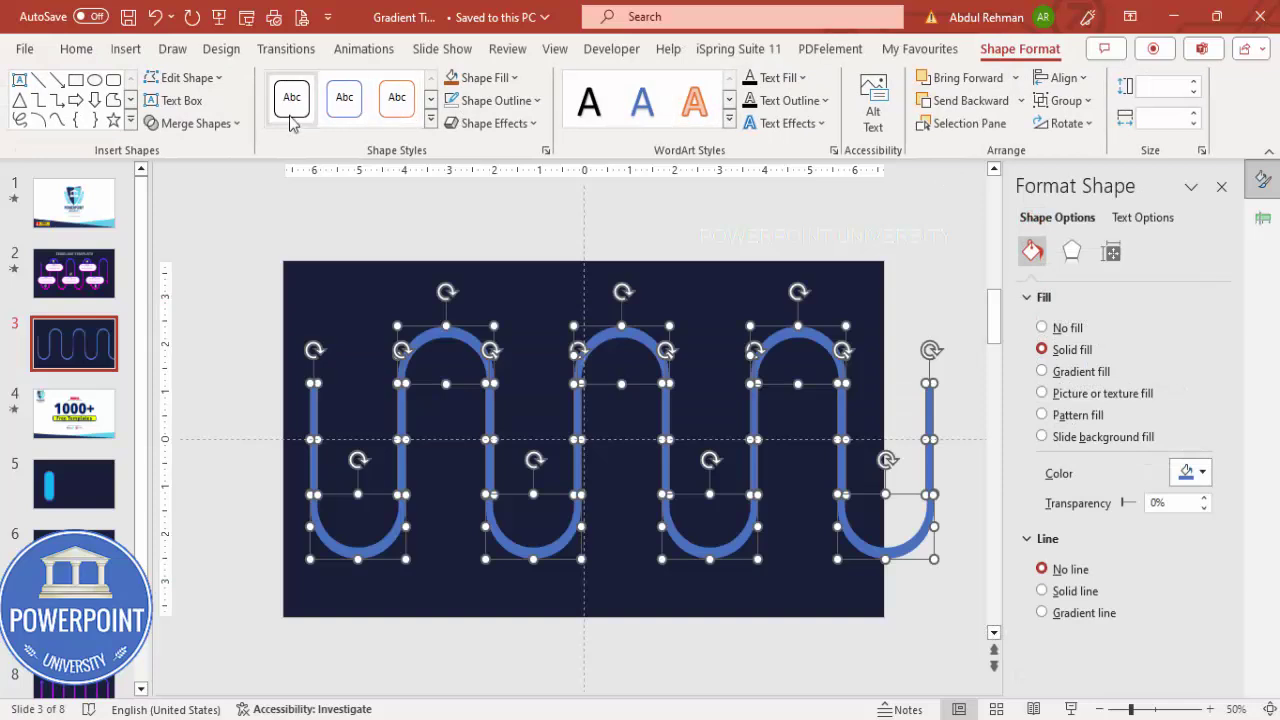
{"action": "left_click", "coordinate": [218, 123]}
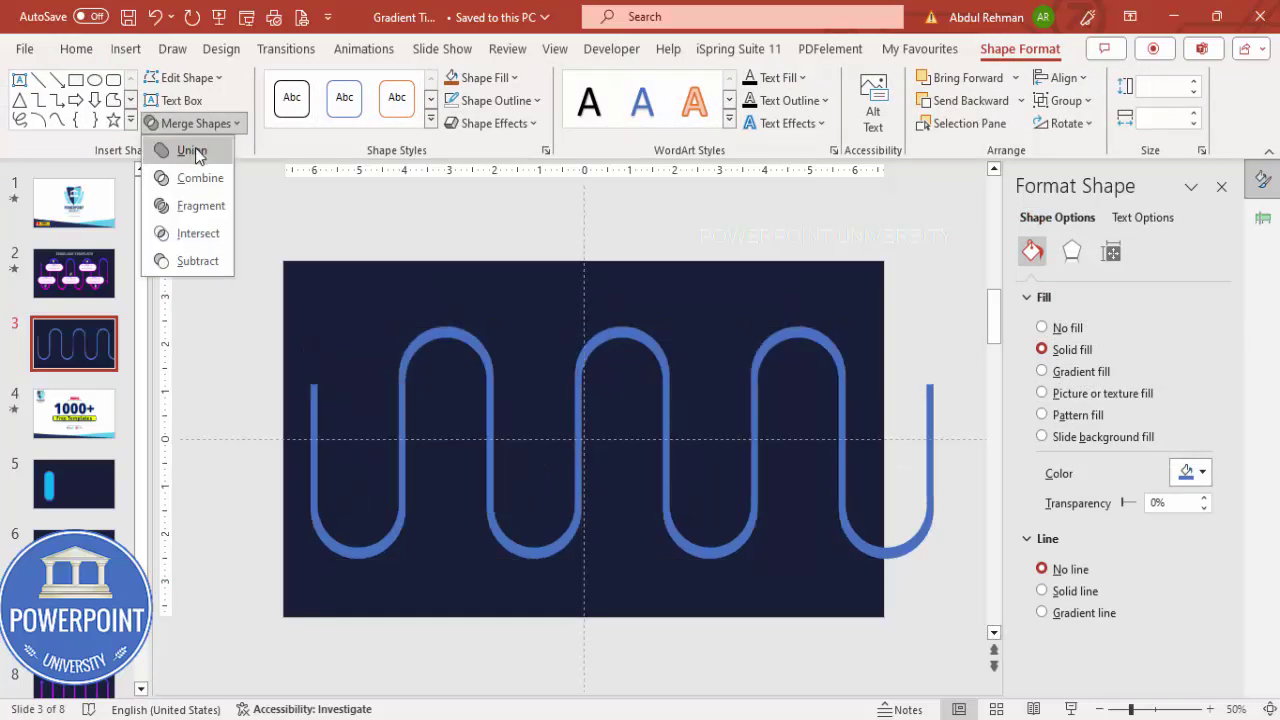
{"action": "left_click", "coordinate": [192, 151]}
Step: Narrow the merged wave from both sides to about 10.63 inches wide, centred on the slide
{"action": "left_click_drag", "start_coordinate": [933, 442], "coordinate": [833, 441]}
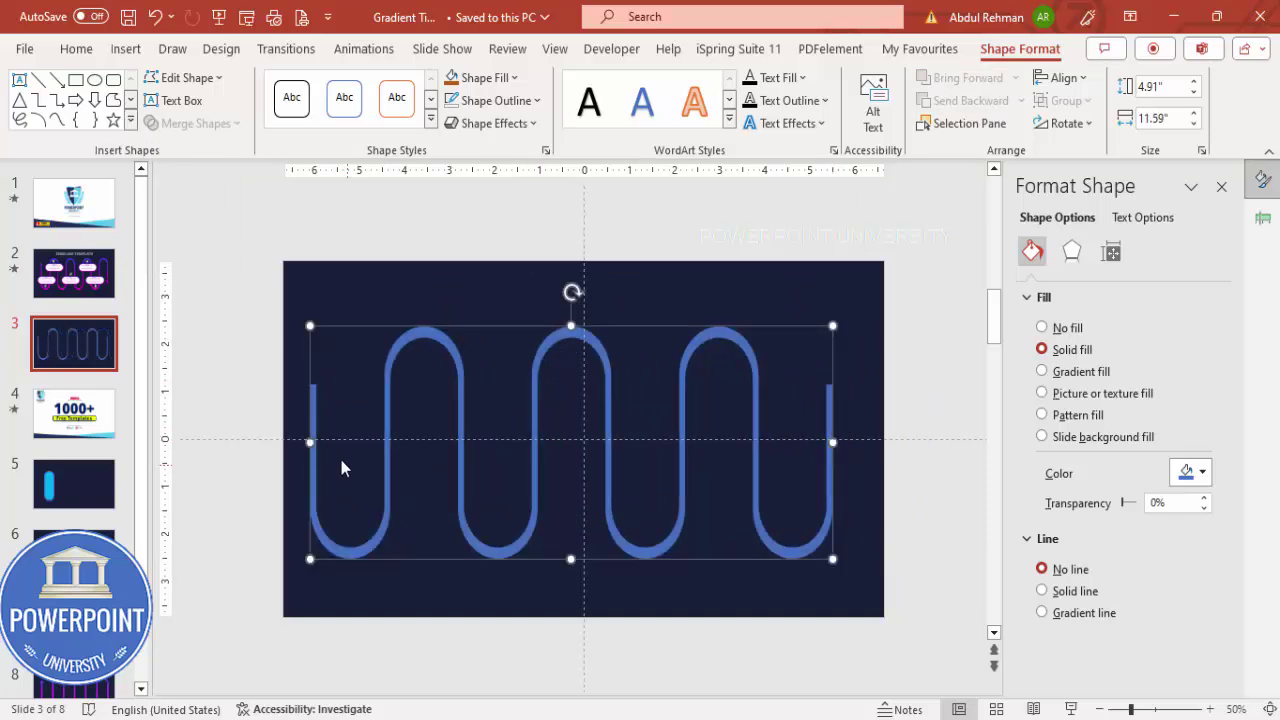
{"action": "left_click_drag", "start_coordinate": [309, 440], "coordinate": [353, 441]}
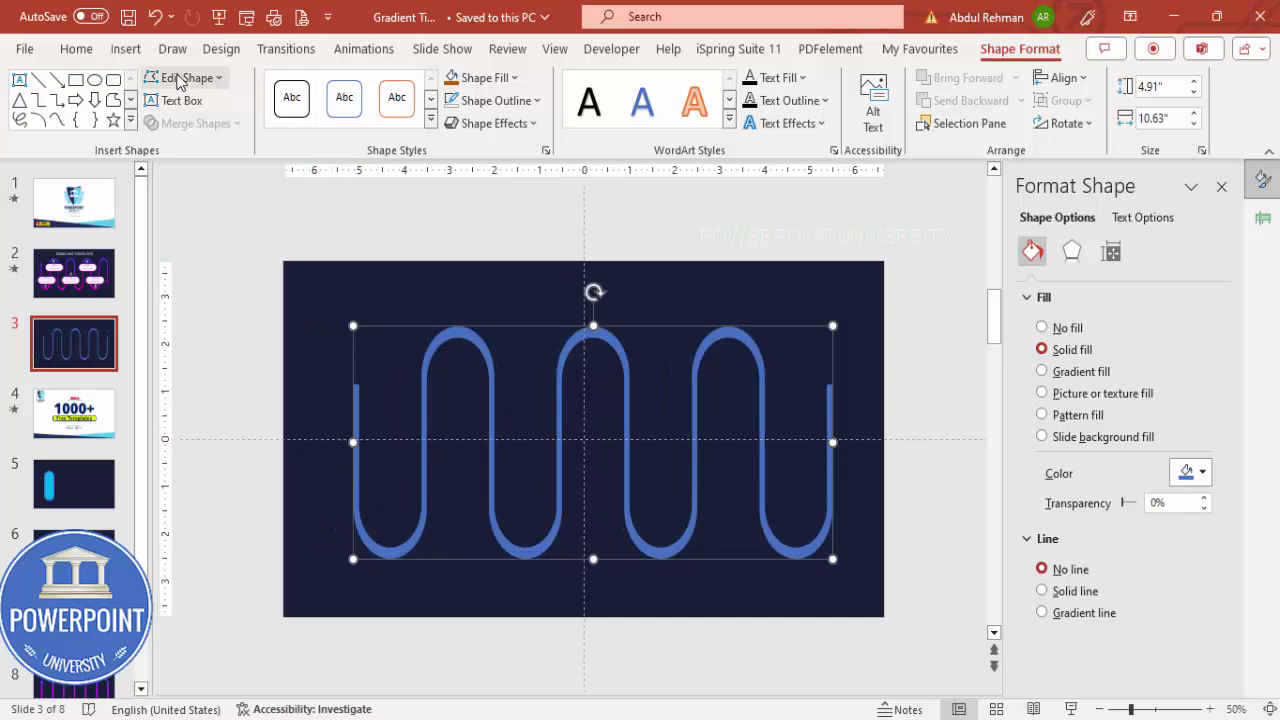
{"action": "left_click", "coordinate": [125, 49]}
{"action": "left_click", "coordinate": [398, 110]}
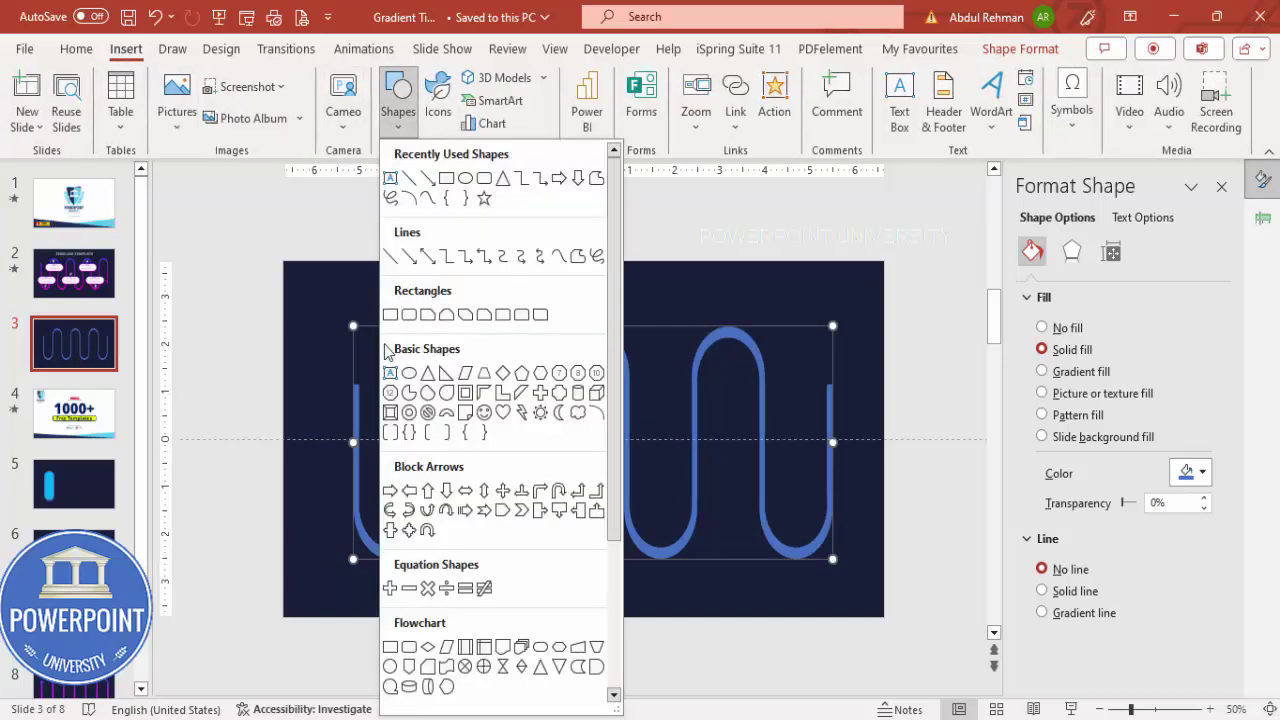
Step: Draw a small outline-free triangle at the wave's left end and copy it to the right end
{"action": "left_click", "coordinate": [422, 374]}
{"action": "mouse_move", "coordinate": [350, 366]}
{"action": "left_mouse_down"}
{"action": "mouse_move", "coordinate": [370, 382]}
{"action": "mouse_move", "coordinate": [356, 430]}
{"action": "left_mouse_up"}
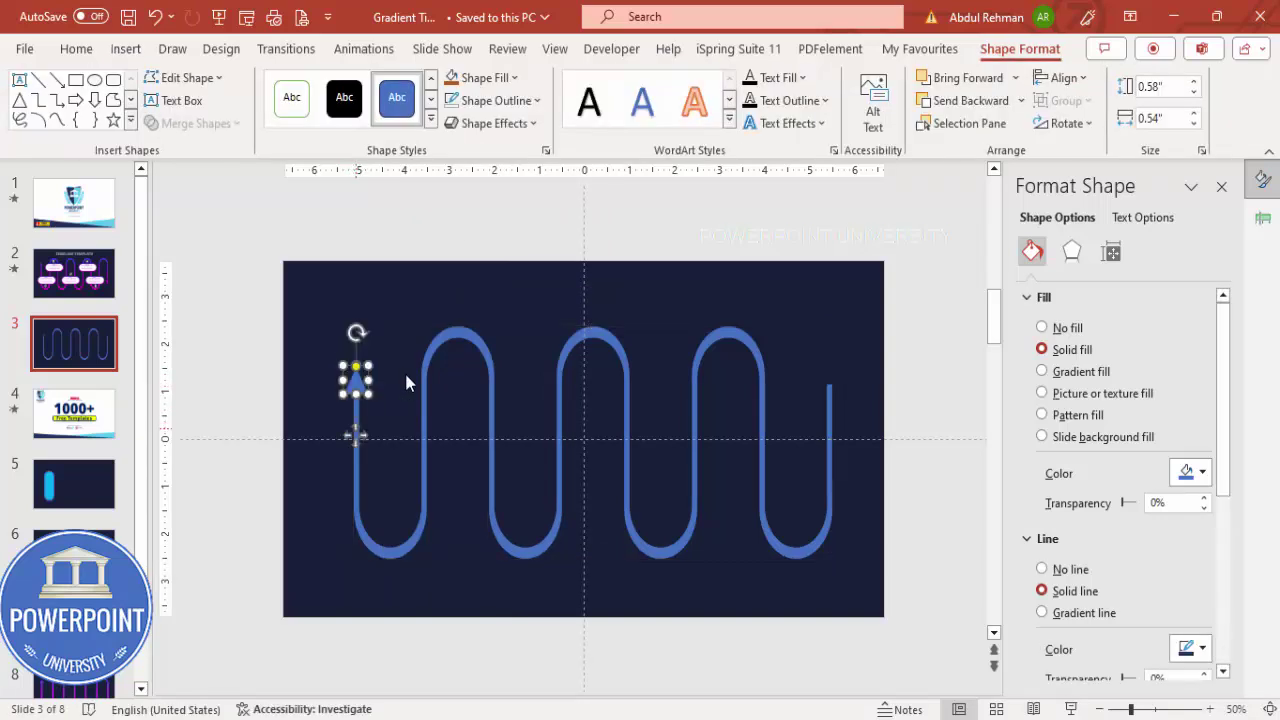
{"action": "left_click", "coordinate": [492, 99]}
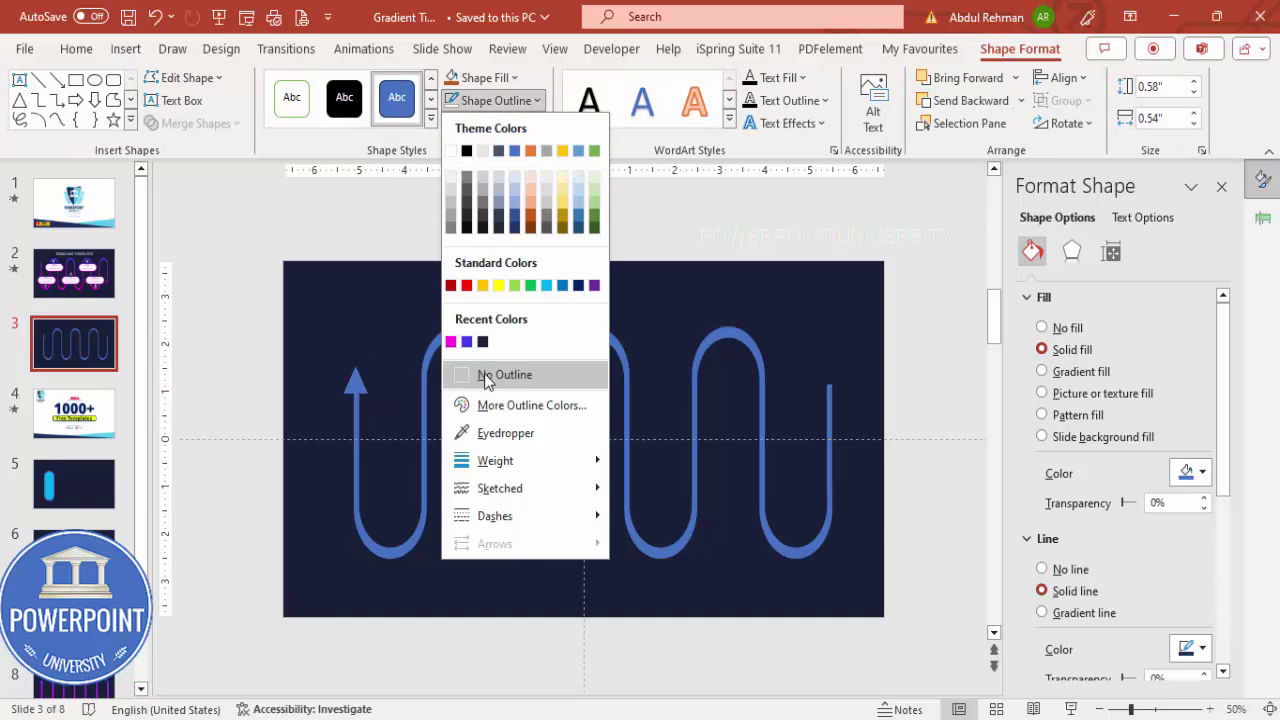
{"action": "left_click", "coordinate": [484, 374]}
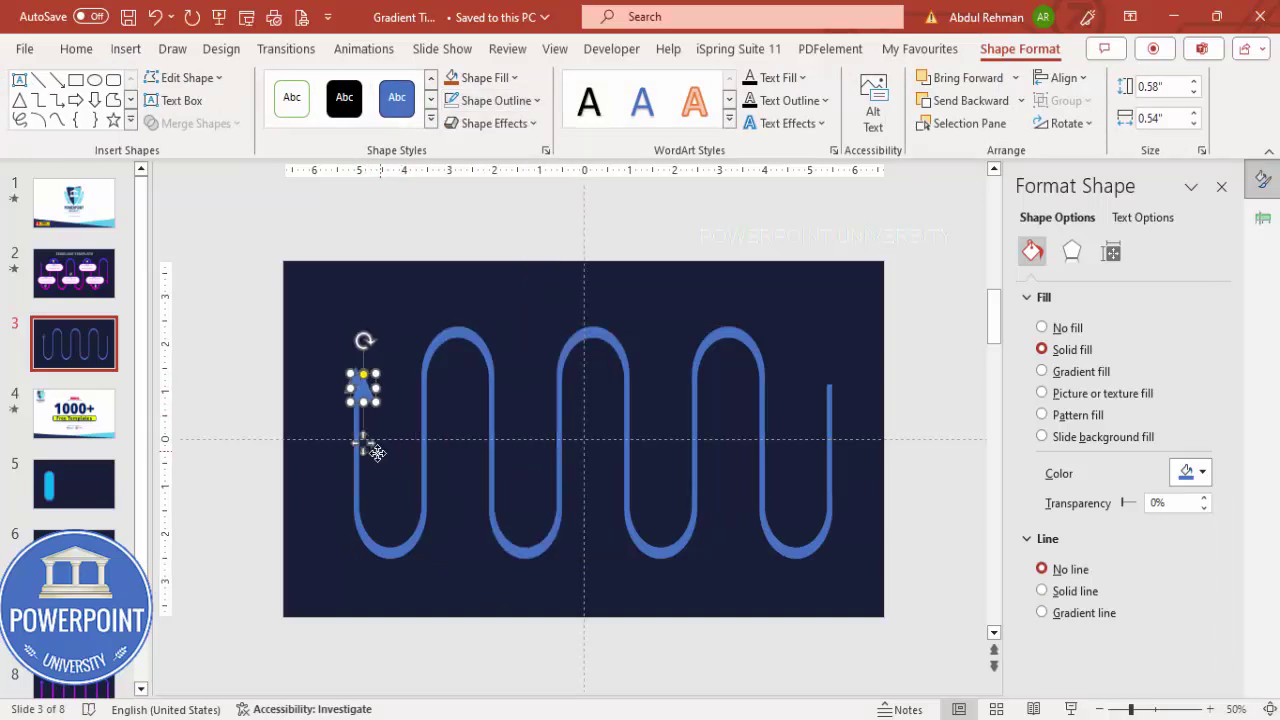
{"action": "left_click_drag", "start_coordinate": [360, 443], "coordinate": [830, 430]}
Step: Select the wave and both triangles and unite them into one arrow shape
{"action": "left_click", "coordinate": [662, 407]}
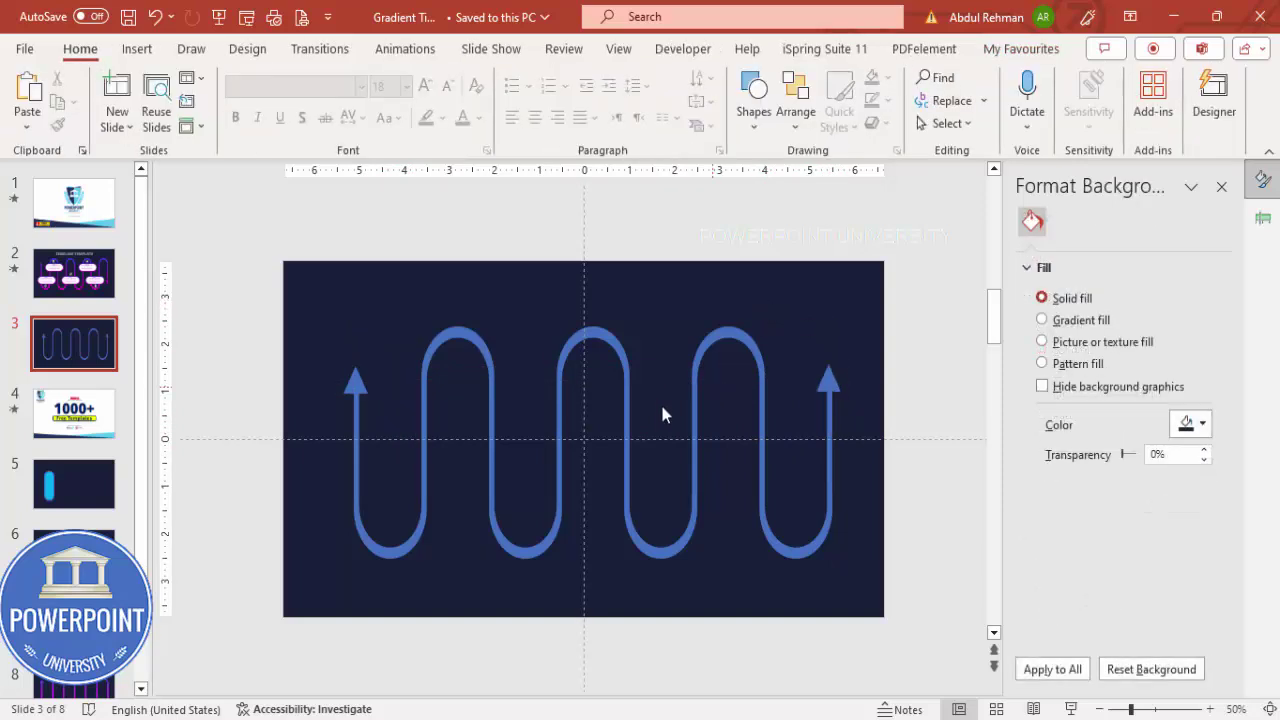
{"action": "left_click_drag", "start_coordinate": [232, 296], "coordinate": [911, 608]}
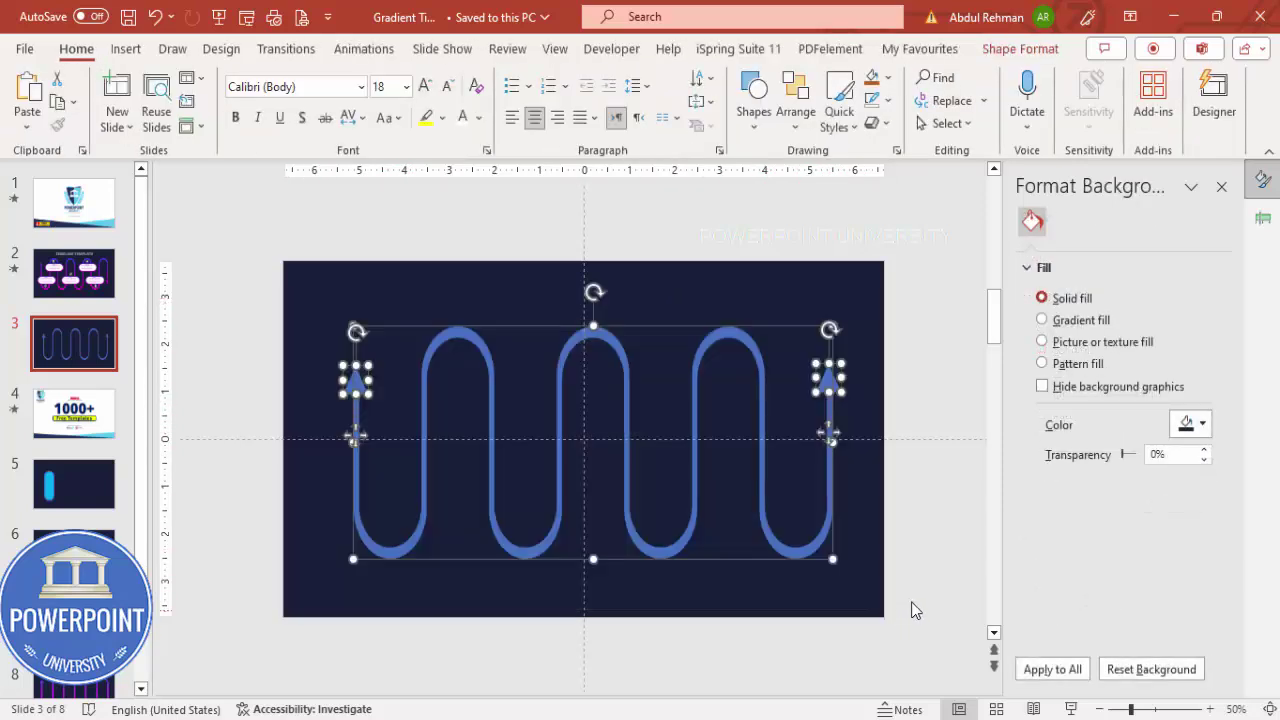
{"action": "left_click", "coordinate": [1020, 49]}
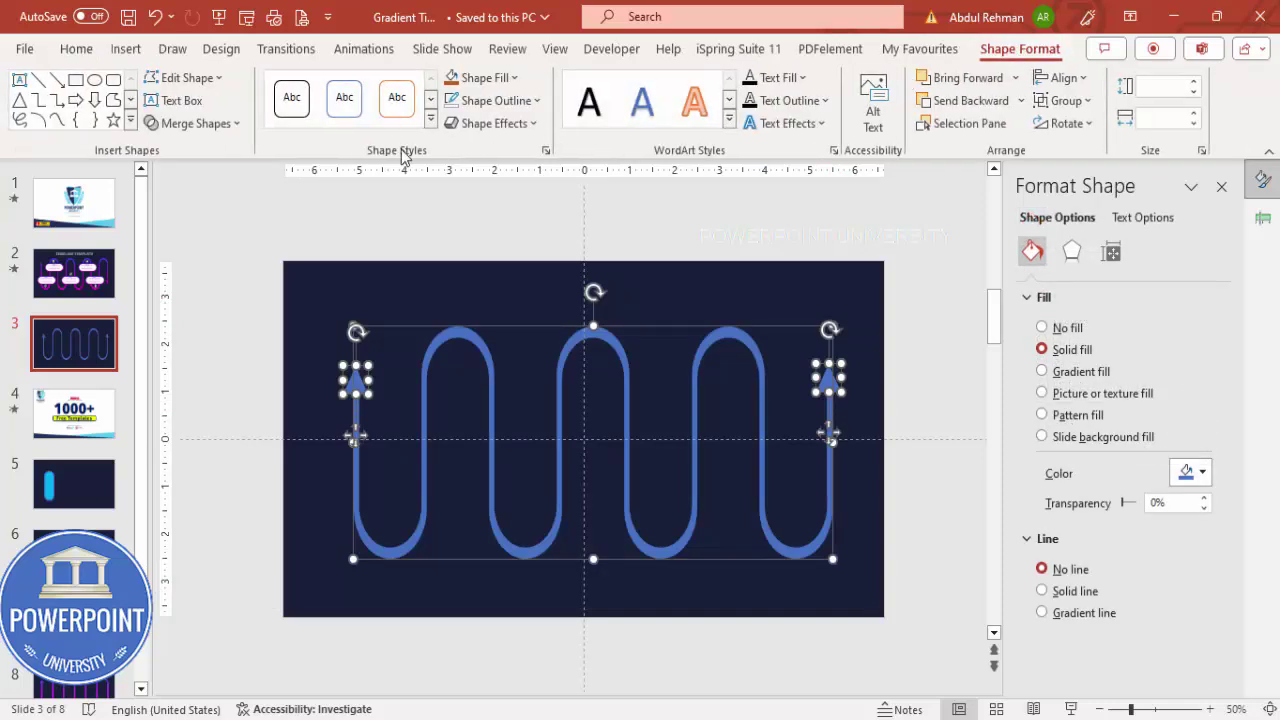
{"action": "left_click", "coordinate": [240, 124]}
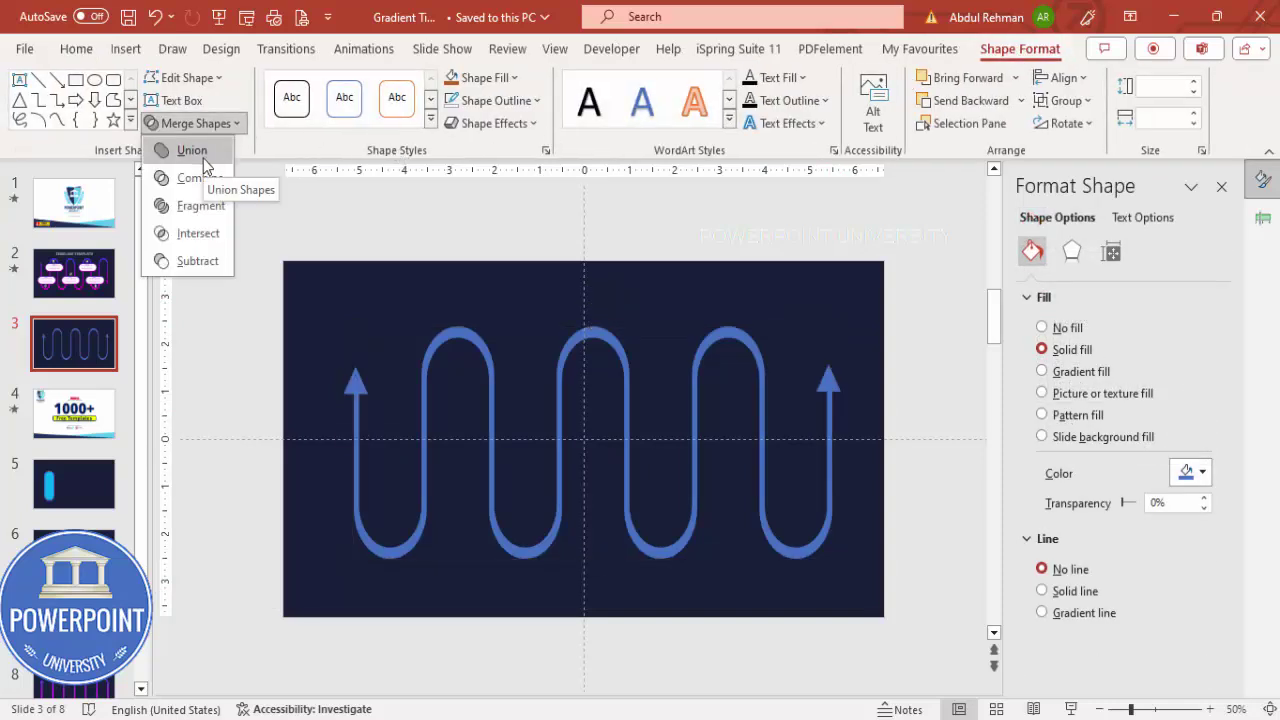
{"action": "left_click", "coordinate": [203, 158]}
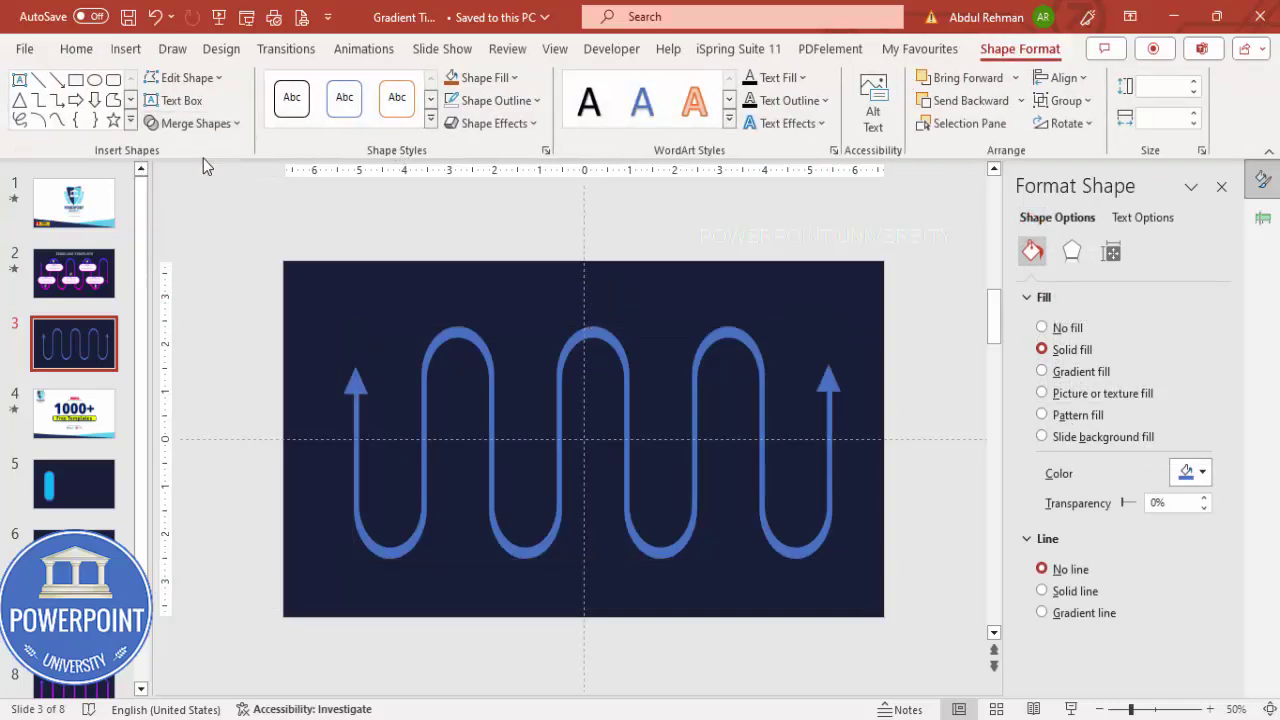
Step: Give the wavy arrow a linear 90° gradient fill from magenta at top to blue at bottom
{"action": "left_click", "coordinate": [1080, 373]}
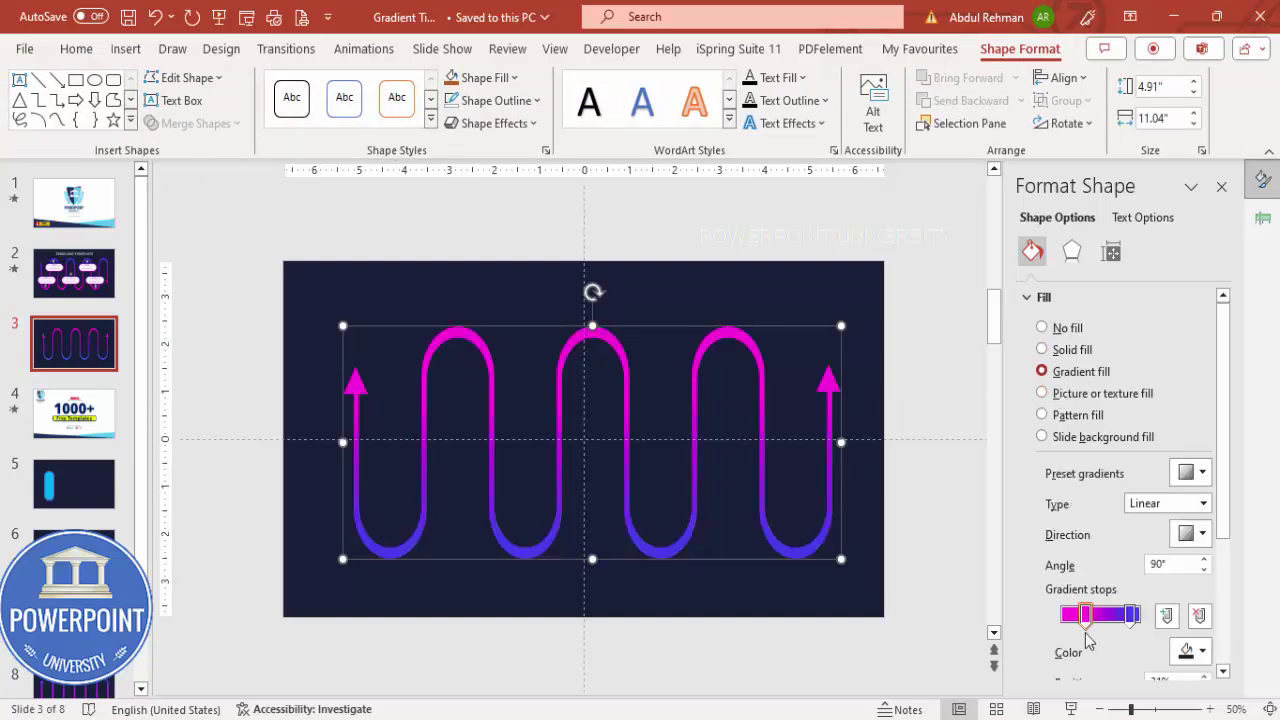
{"action": "left_click_drag", "start_coordinate": [1004, 572], "coordinate": [898, 572]}
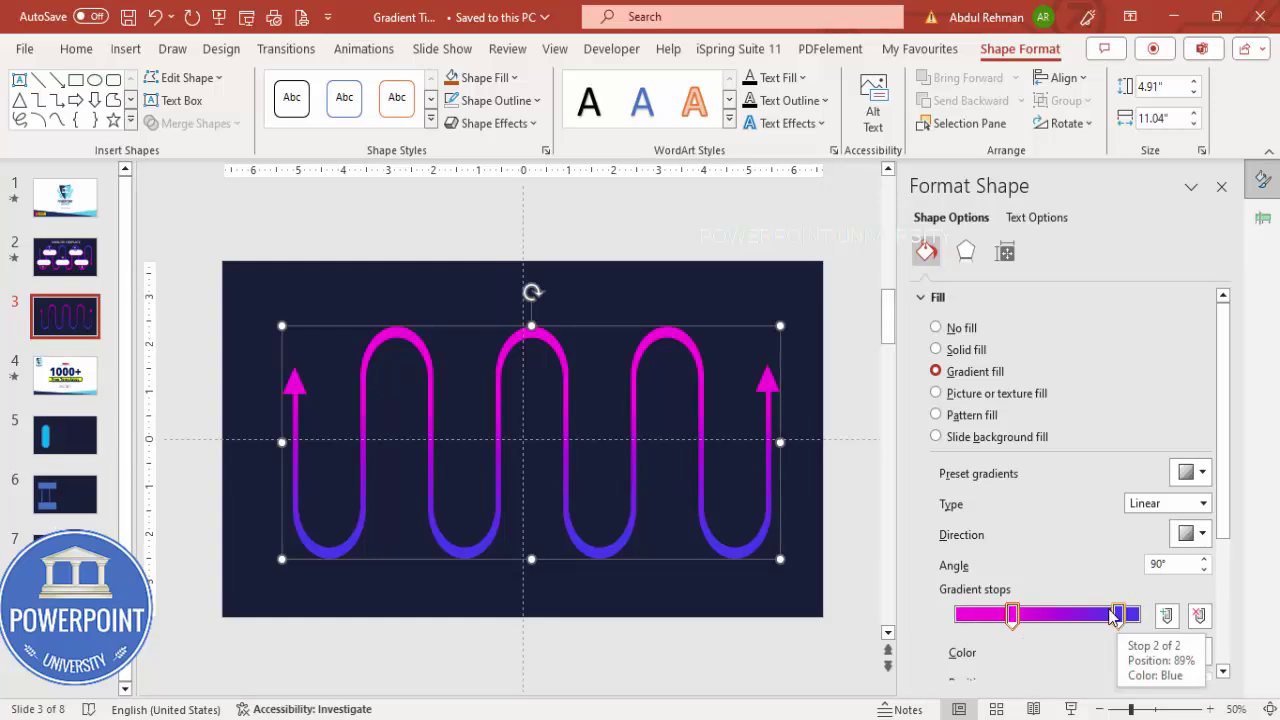
{"action": "left_click", "coordinate": [703, 275]}
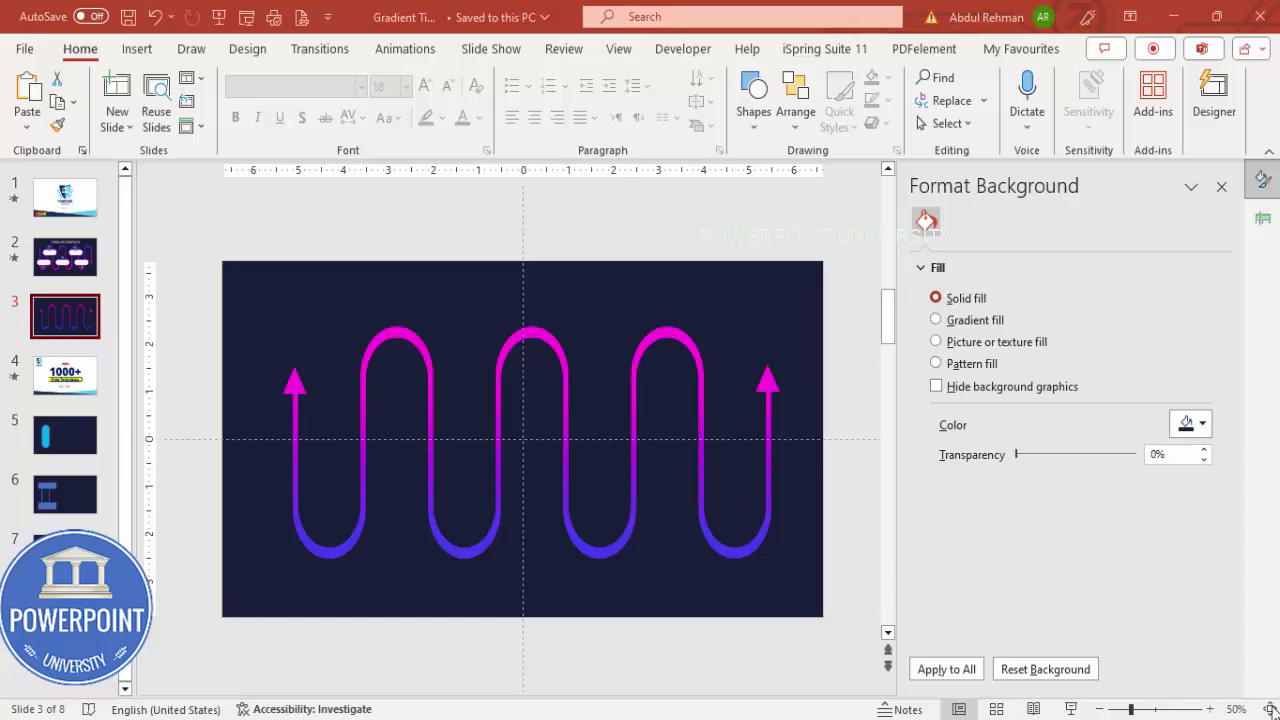
Step: Draw a rounded rectangle at the wave's lower-left bend and round its corners into a pill
{"action": "scroll", "coordinate": [867, 263], "scroll_direction": "up", "scroll_amount": 1, "text": "ctrl"}
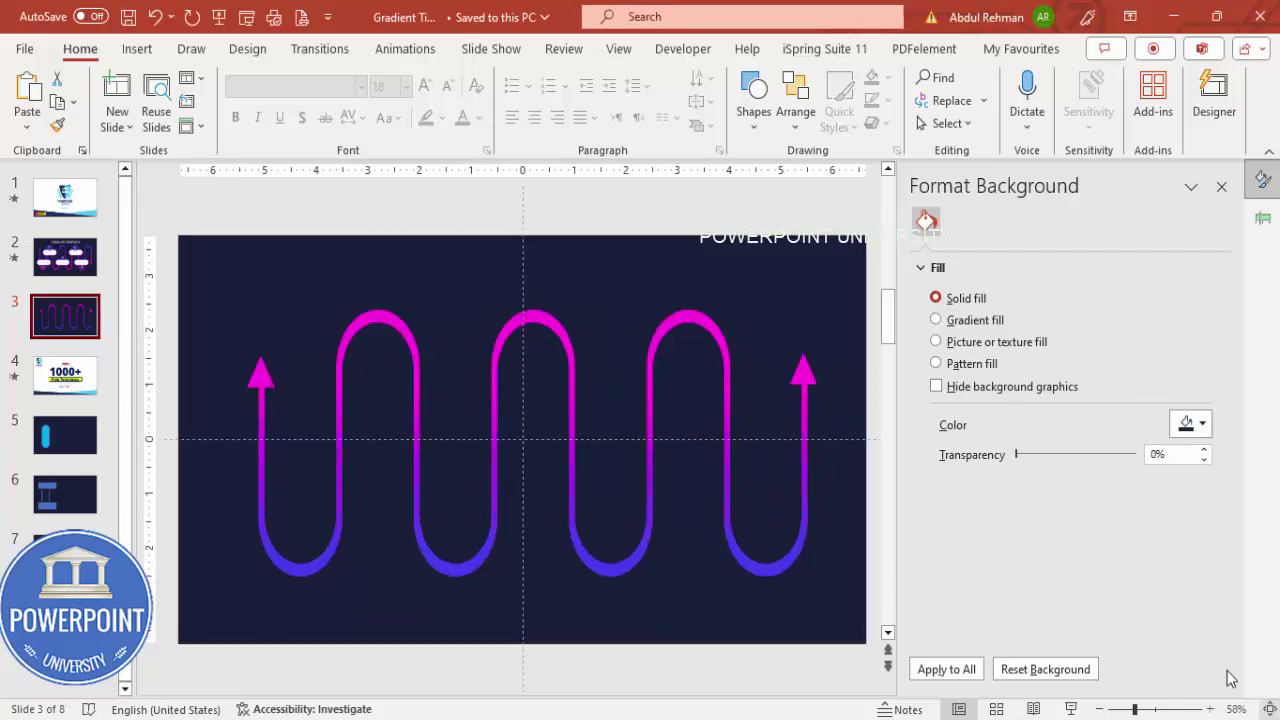
{"action": "left_click_drag", "start_coordinate": [897, 261], "coordinate": [940, 261]}
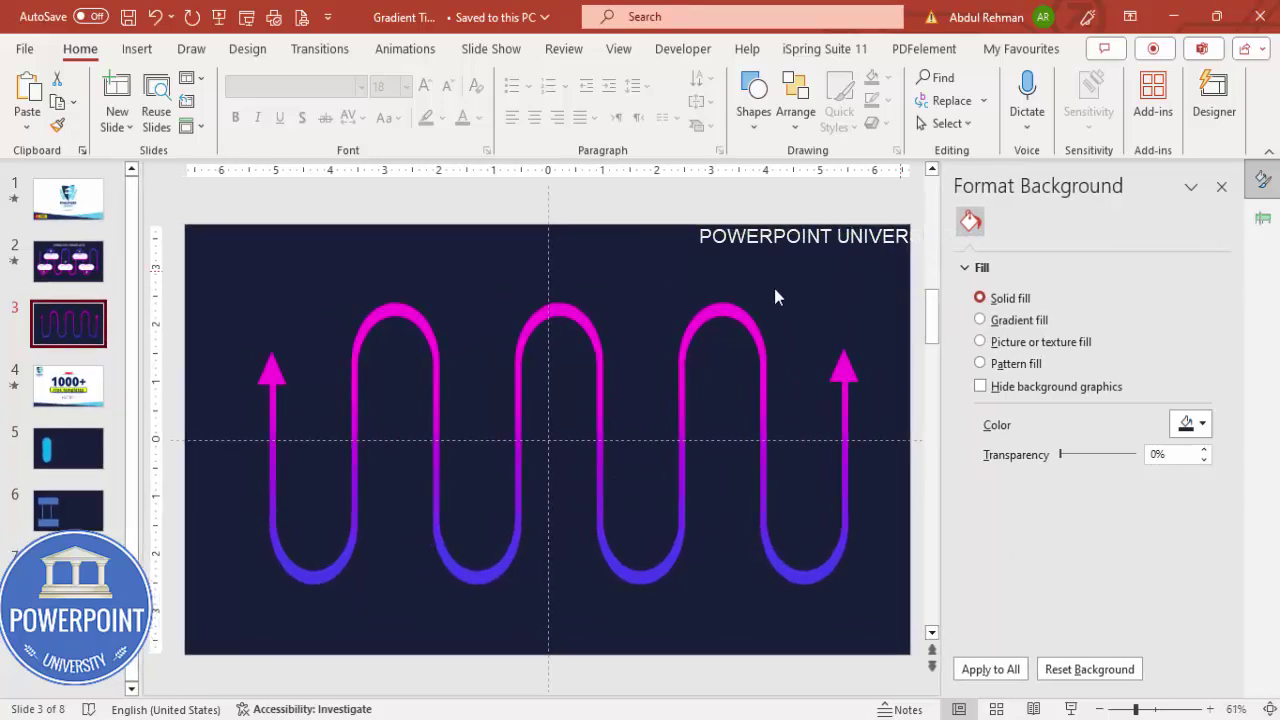
{"action": "left_click", "coordinate": [138, 50]}
{"action": "left_click", "coordinate": [397, 100]}
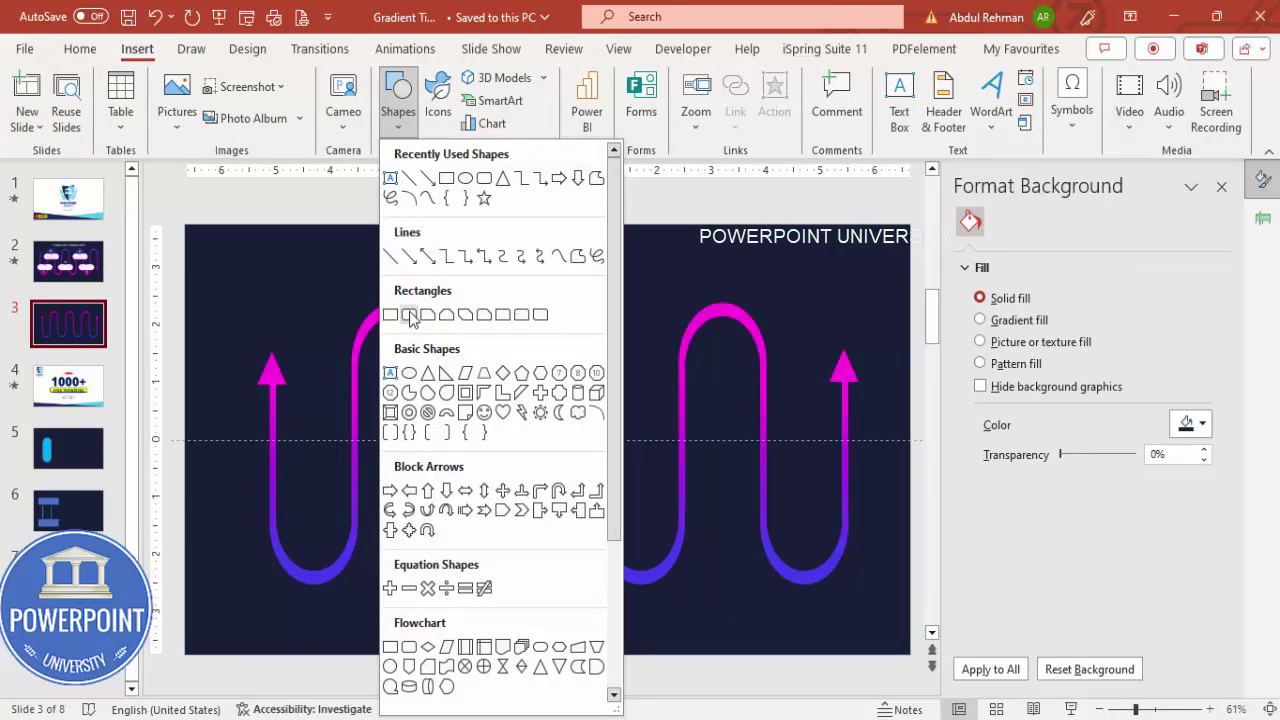
{"action": "left_click", "coordinate": [409, 315]}
{"action": "left_click_drag", "start_coordinate": [247, 478], "coordinate": [388, 553]}
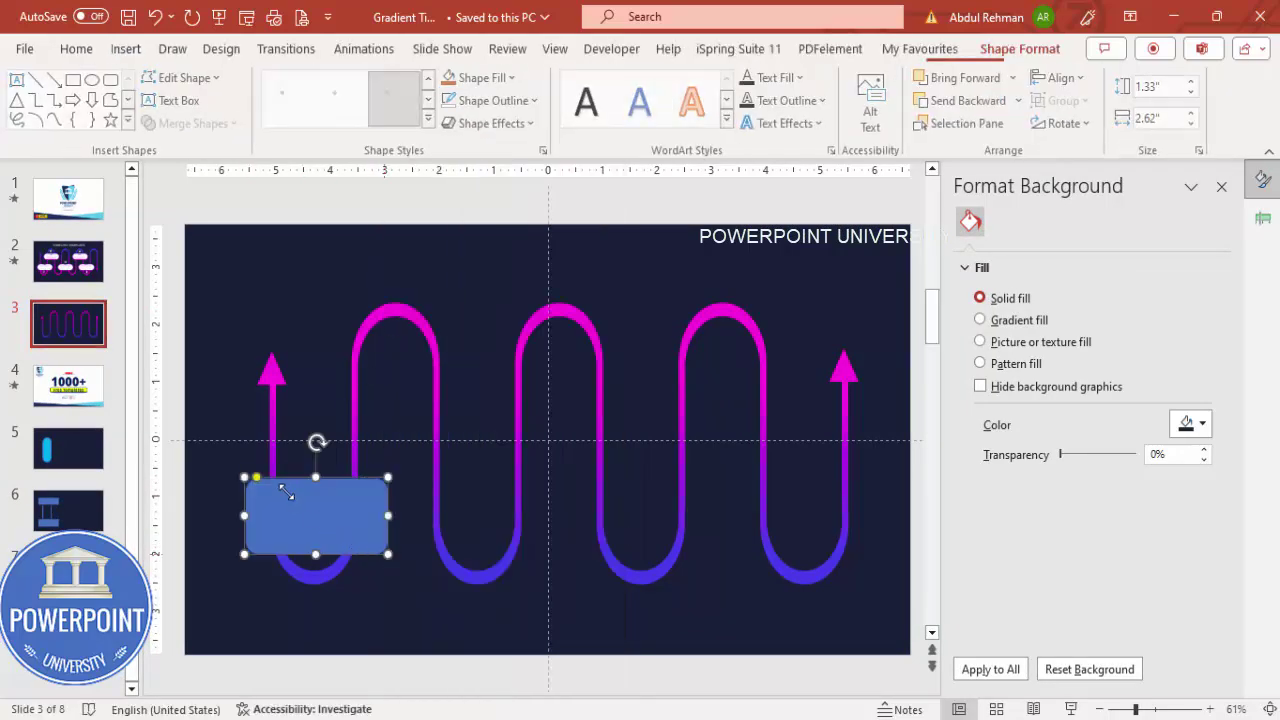
{"action": "left_click_drag", "start_coordinate": [258, 479], "coordinate": [322, 489]}
Step: Fill the pill white and give it a gradient outline
{"action": "left_click", "coordinate": [490, 77]}
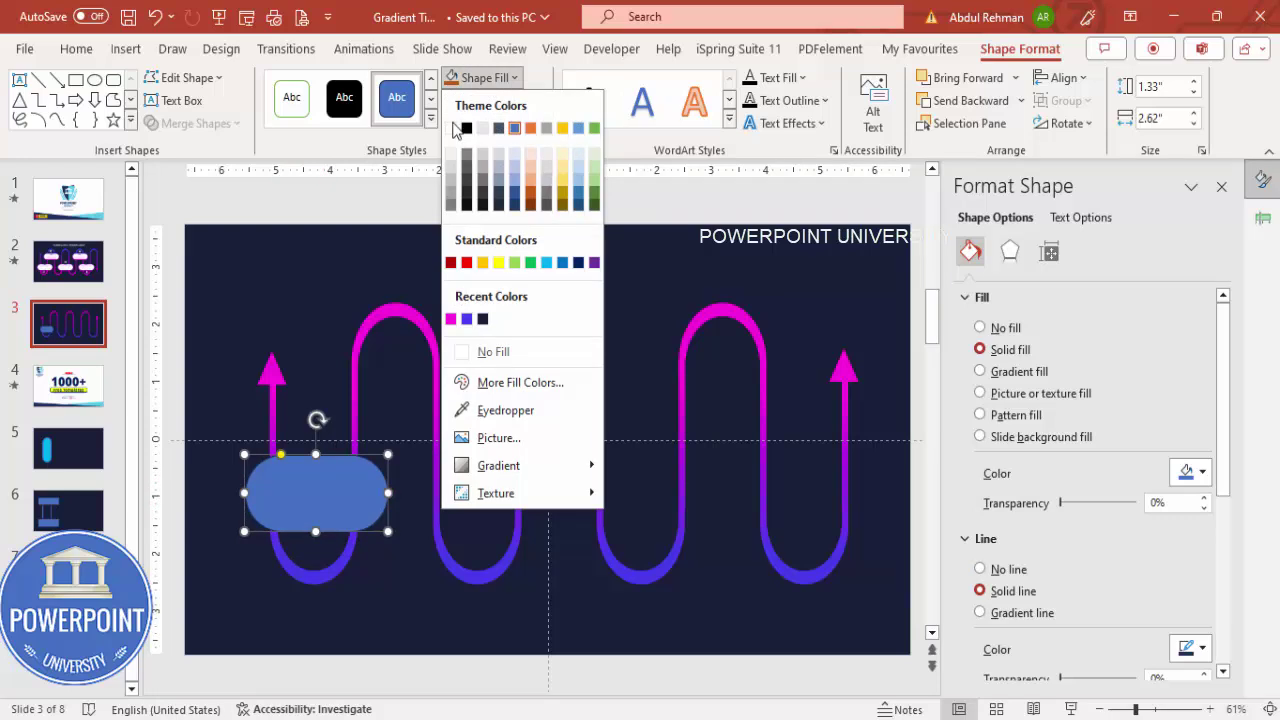
{"action": "left_click", "coordinate": [452, 128]}
{"action": "left_click", "coordinate": [458, 100]}
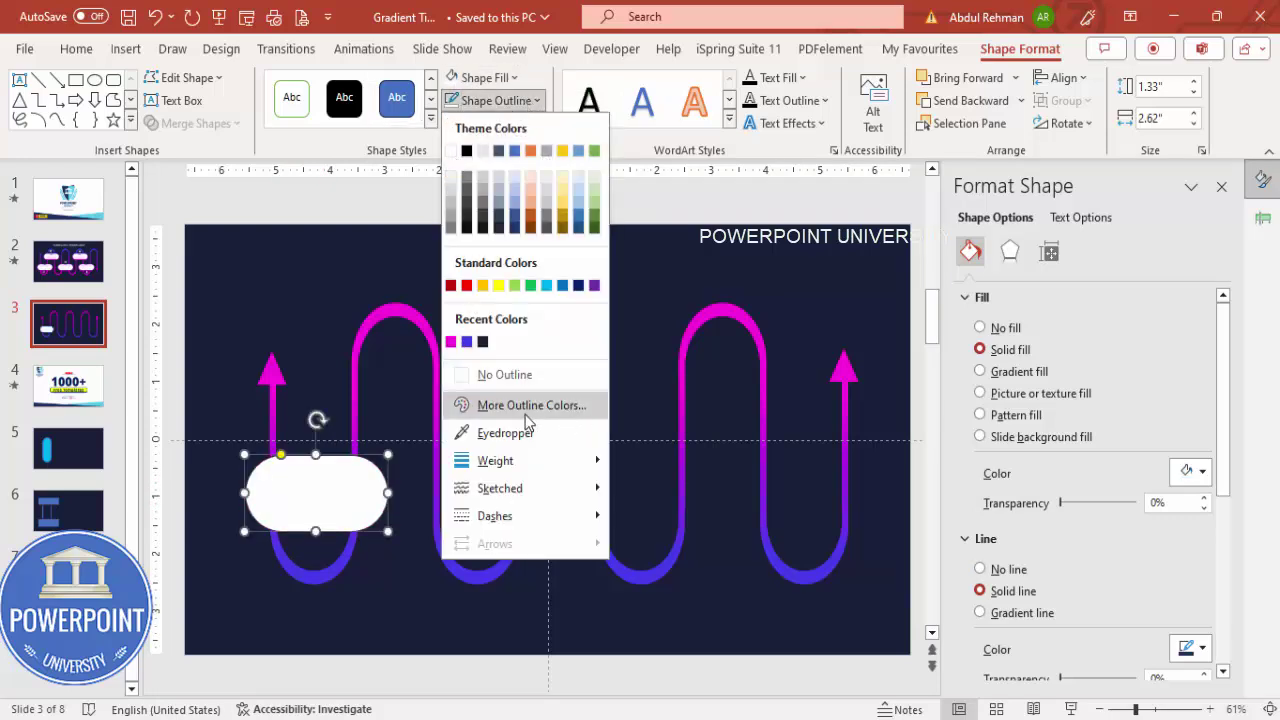
{"action": "left_click", "coordinate": [1031, 620]}
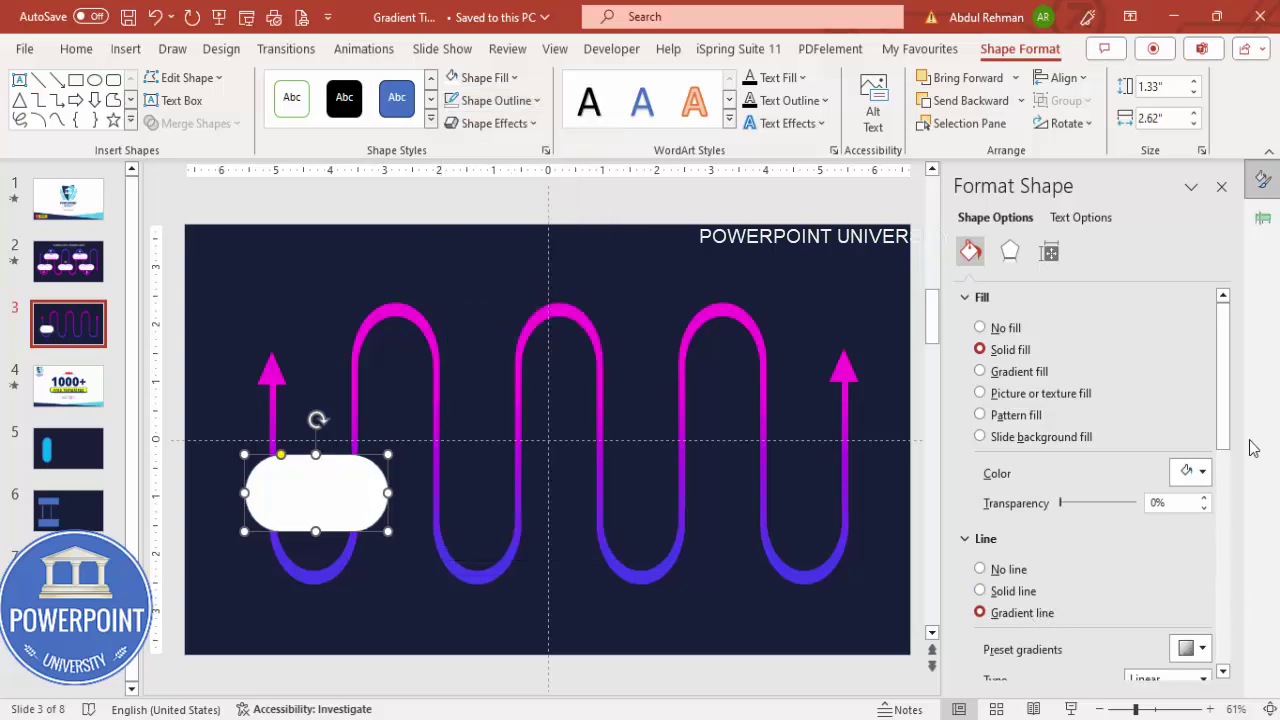
Step: Reduce the outline gradient to two stops, magenta first and purple last
{"action": "left_click_drag", "start_coordinate": [1224, 405], "coordinate": [1224, 489]}
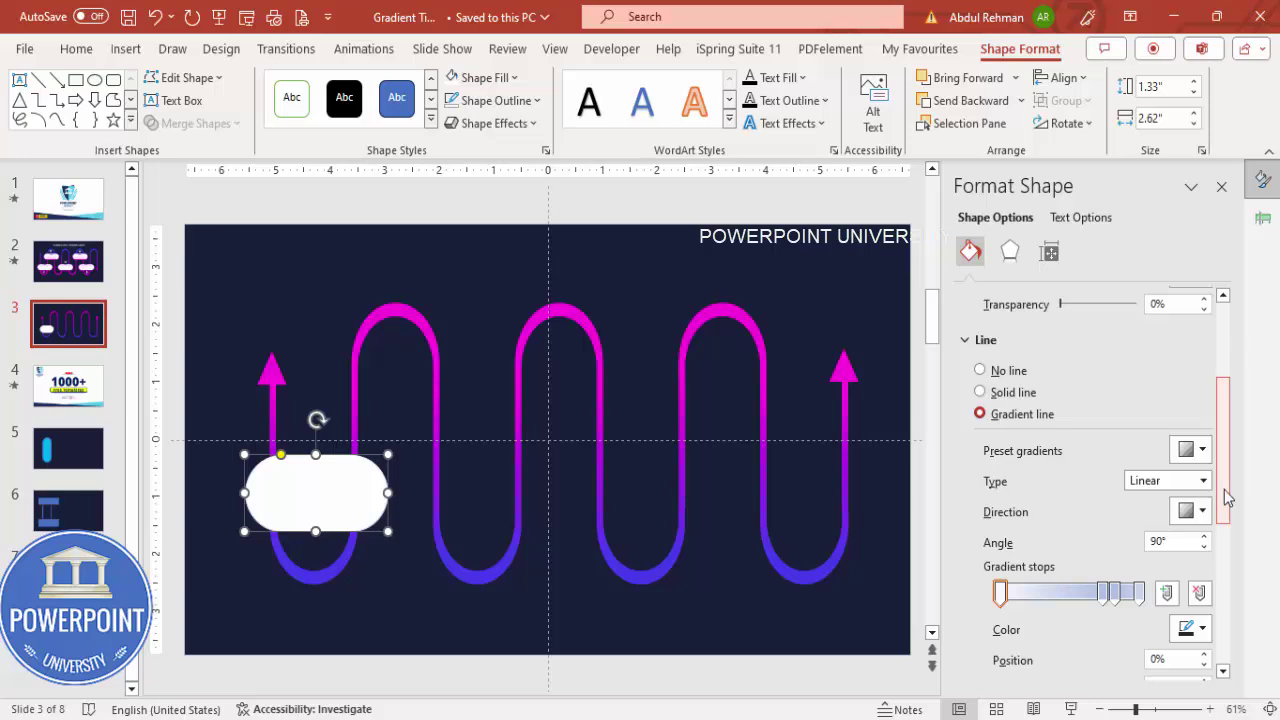
{"action": "left_click", "coordinate": [1115, 593]}
{"action": "left_click", "coordinate": [1199, 593]}
{"action": "left_click", "coordinate": [1199, 593]}
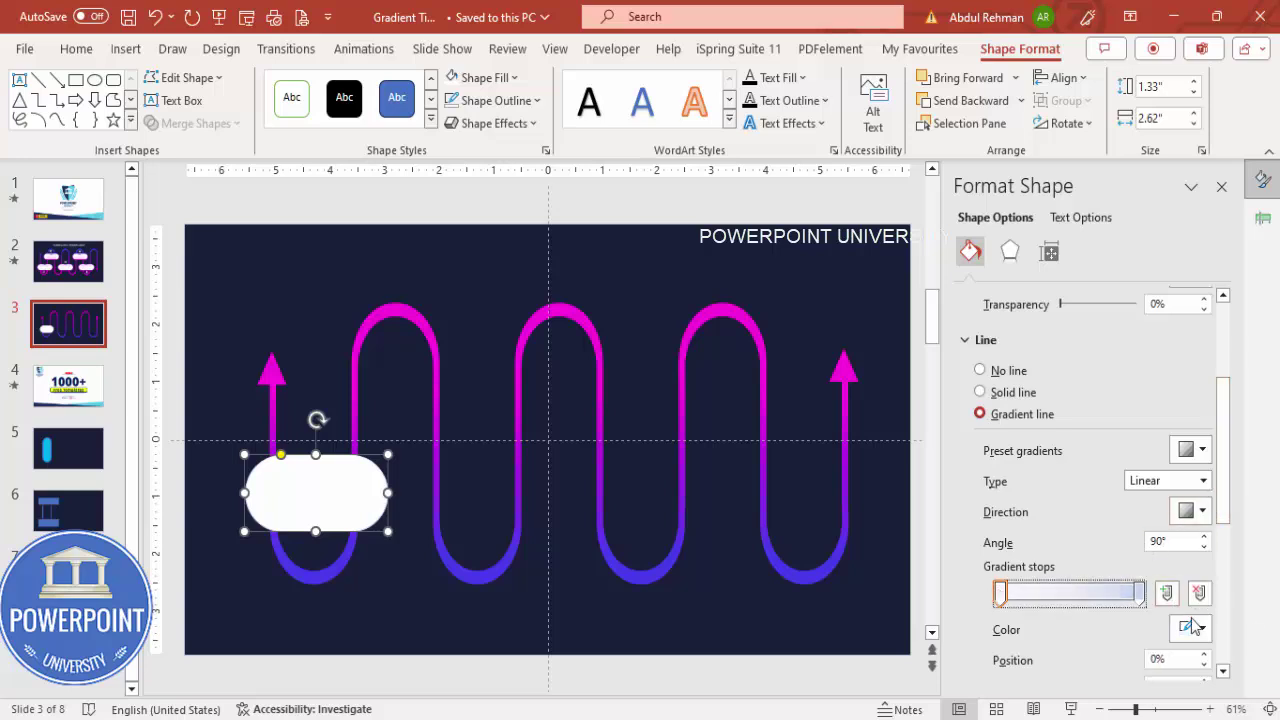
{"action": "left_click", "coordinate": [1190, 627]}
{"action": "left_click", "coordinate": [1125, 551]}
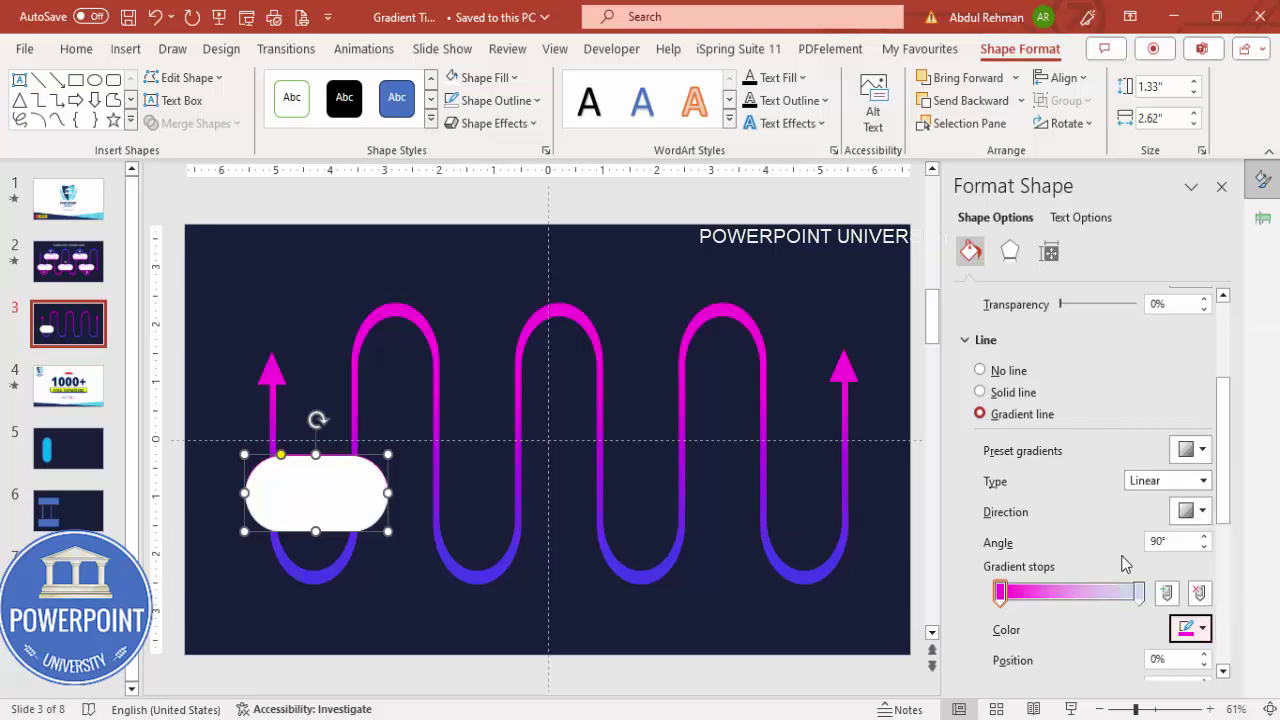
{"action": "left_click", "coordinate": [1139, 593]}
{"action": "left_click", "coordinate": [1183, 630]}
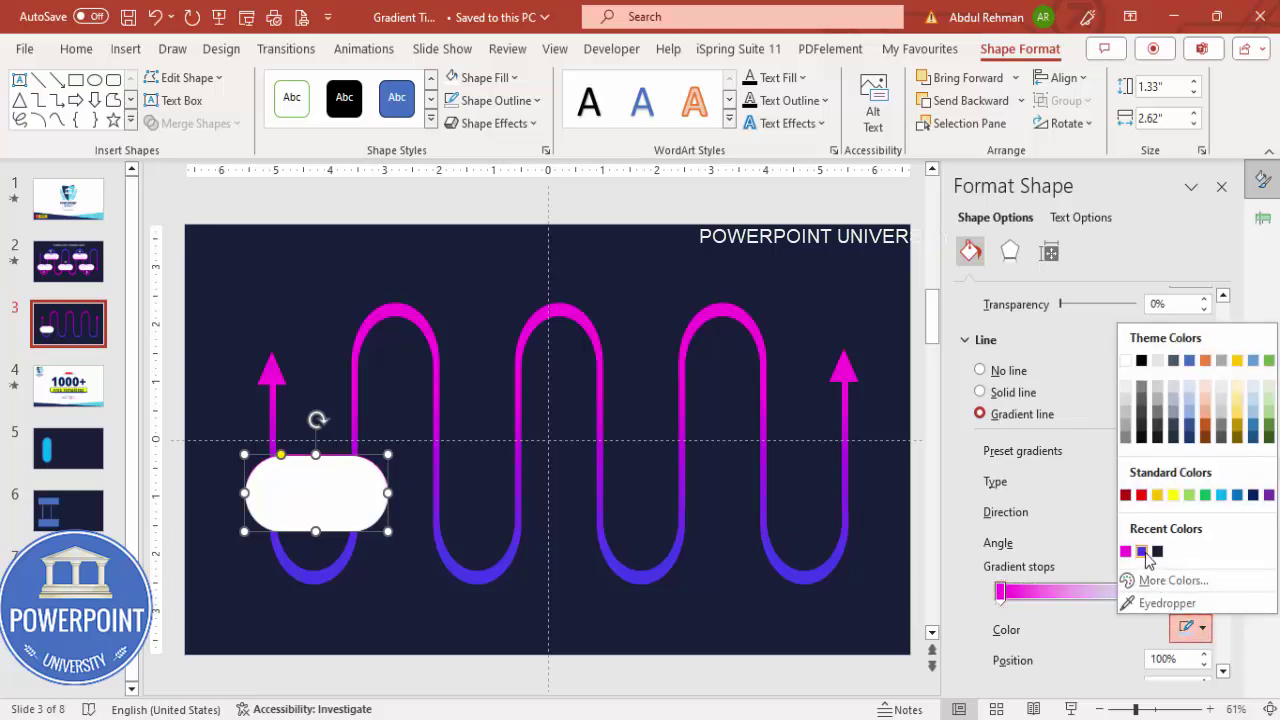
{"action": "left_click", "coordinate": [1141, 551]}
Step: Set the pill's outline width to 8 pt and nudge the pill slightly upward
{"action": "scroll", "coordinate": [1236, 507], "scroll_direction": "down", "scroll_amount": 3}
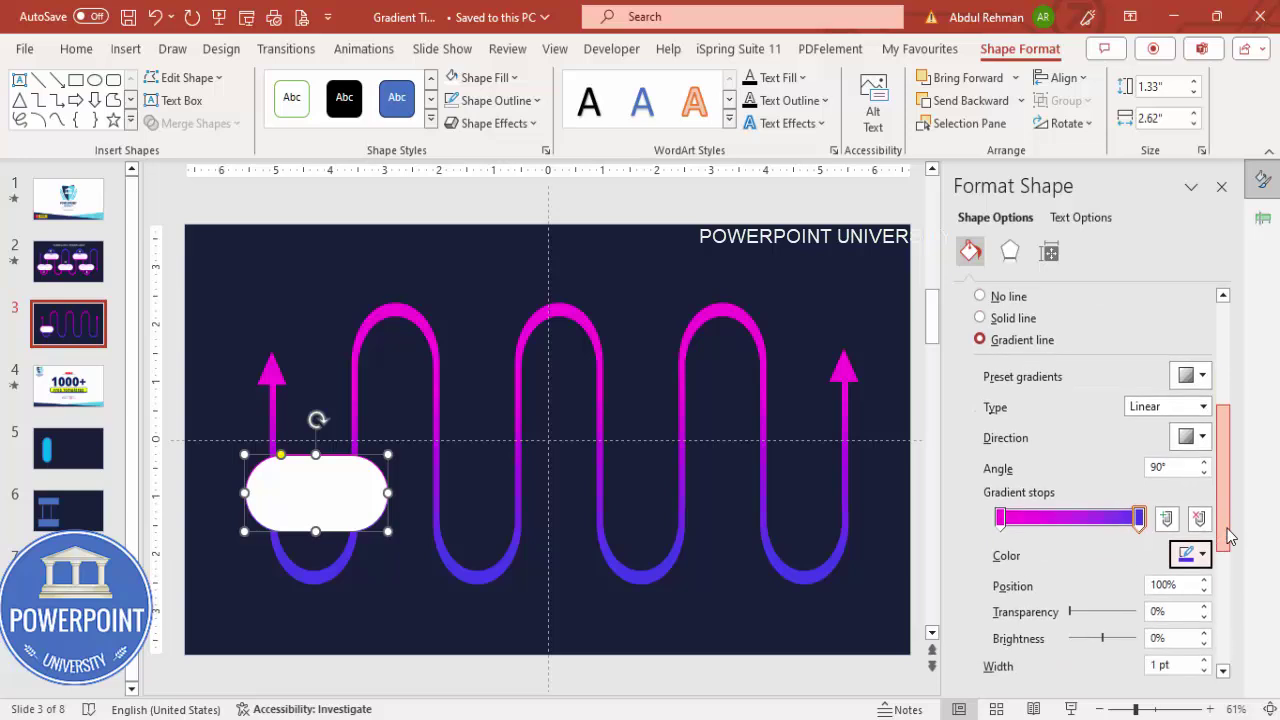
{"action": "left_click", "coordinate": [1175, 655]}
{"action": "type", "text": "4"}
{"action": "key", "text": "Return"}
{"action": "type", "text": "5"}
{"action": "key", "text": "Return"}
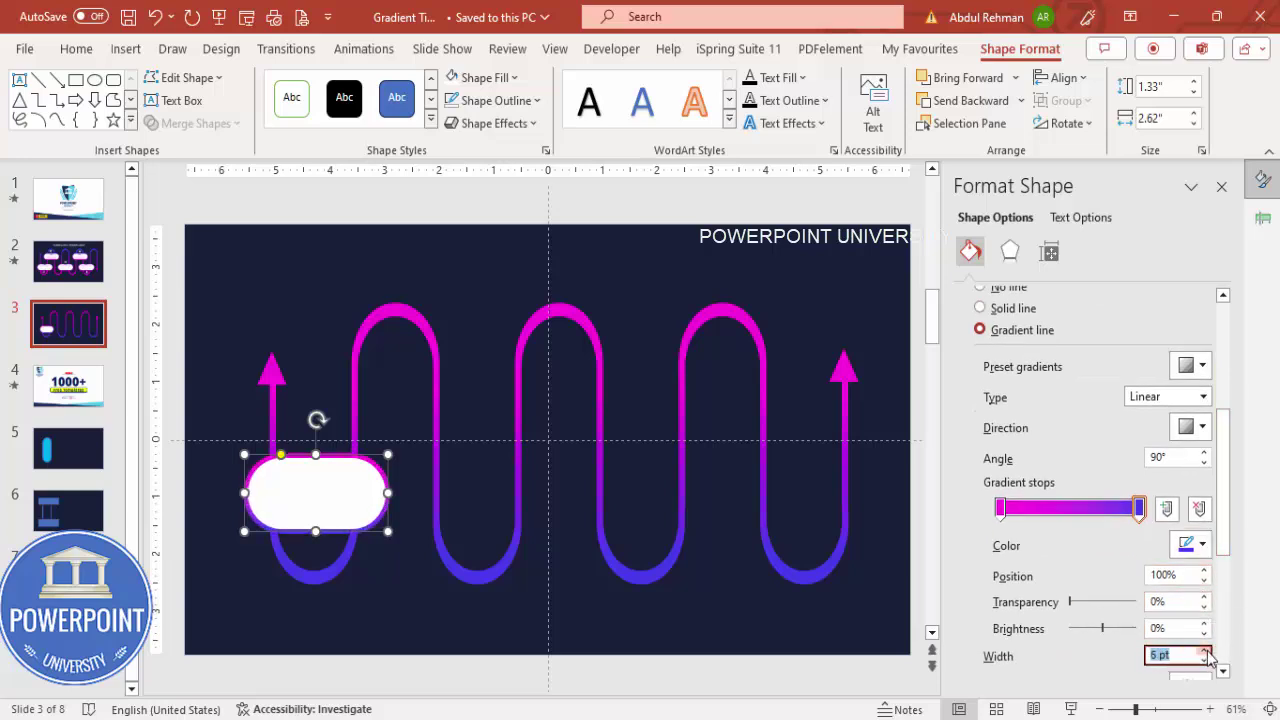
{"action": "left_click", "coordinate": [1205, 650]}
{"action": "left_click", "coordinate": [1205, 650]}
{"action": "left_click", "coordinate": [1205, 650]}
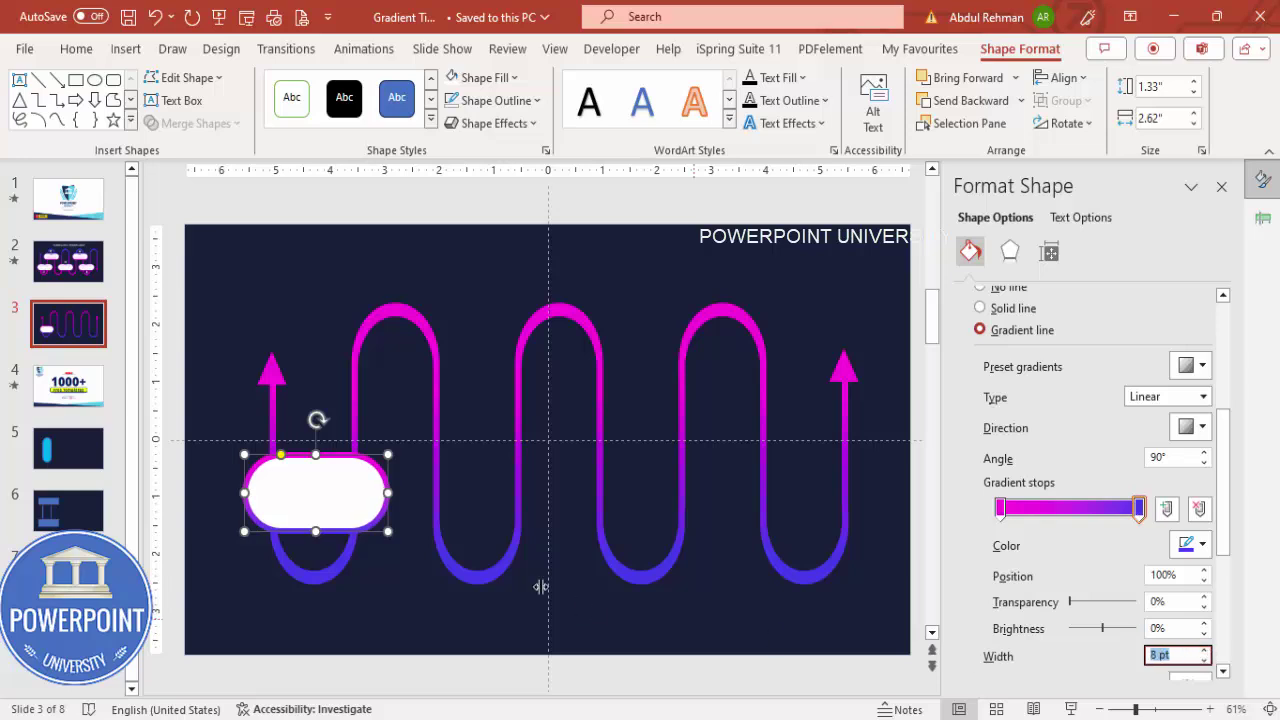
{"action": "key", "text": "Escape"}
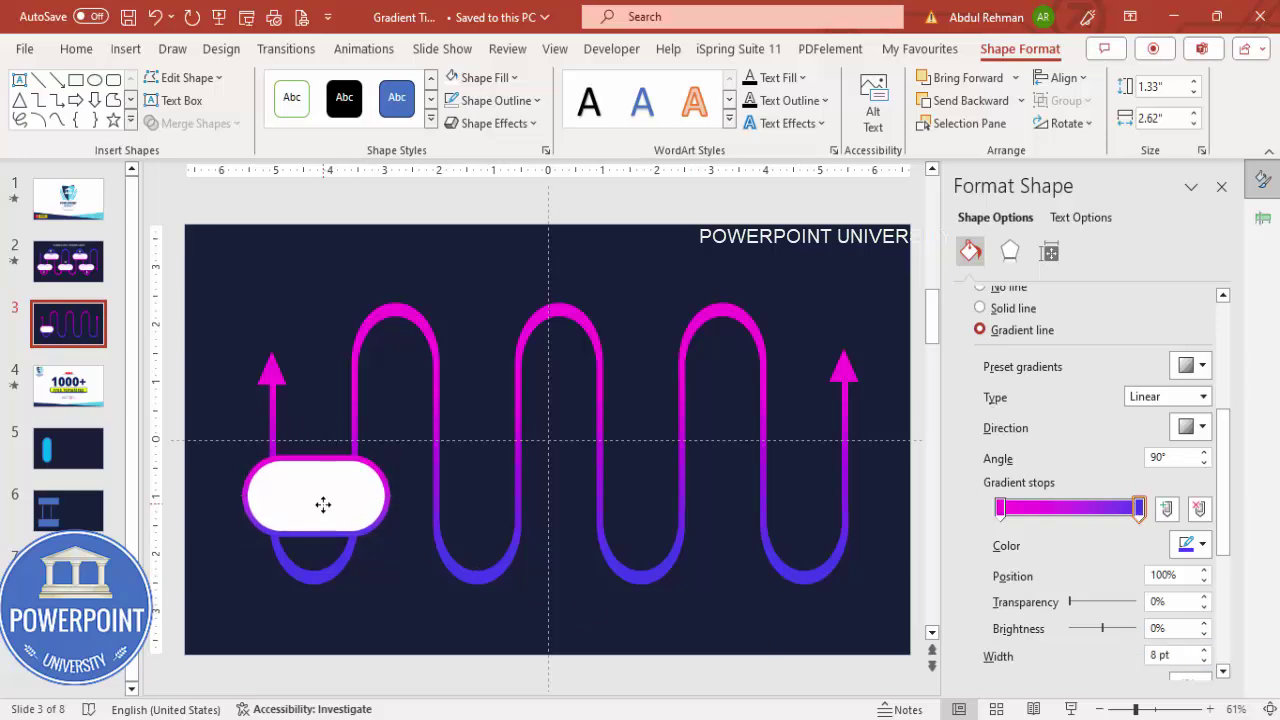
{"action": "left_click_drag", "start_coordinate": [323, 505], "coordinate": [316, 501]}
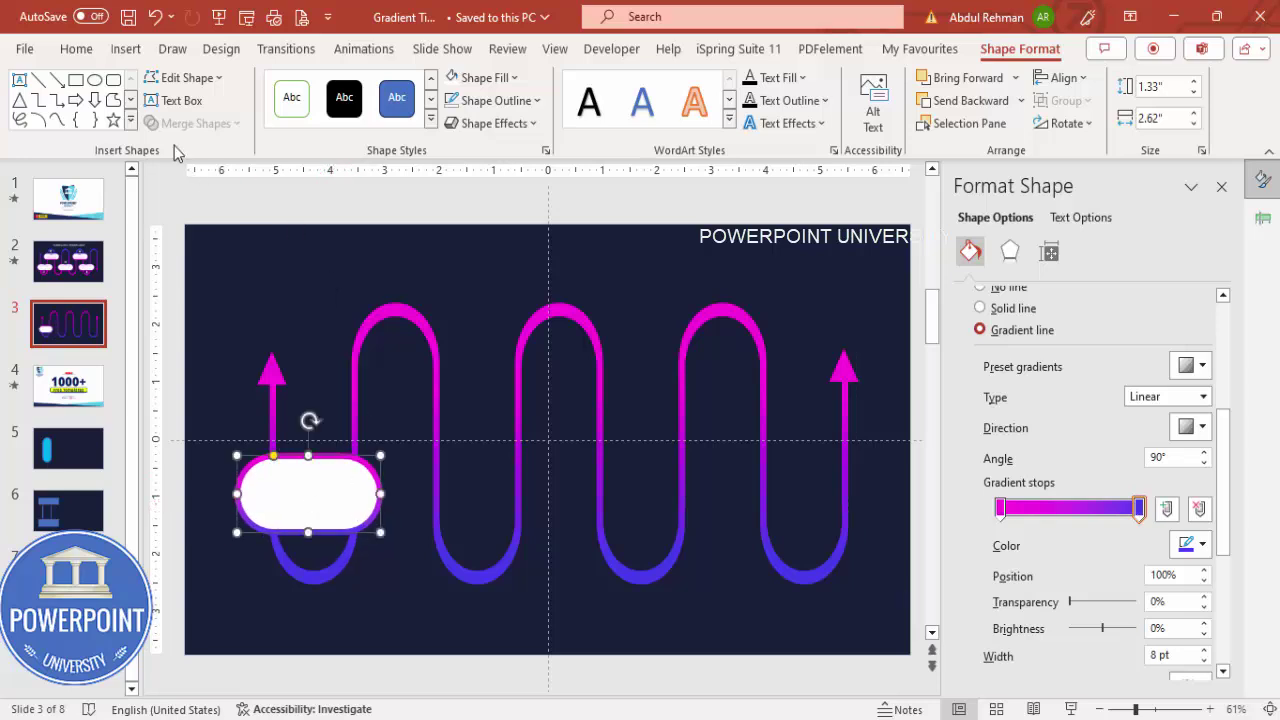
{"action": "left_click", "coordinate": [127, 49]}
Step: Add a text box reading 1995, coloured magenta and centre-aligned
{"action": "left_click", "coordinate": [899, 93]}
{"action": "mouse_move", "coordinate": [598, 256]}
{"action": "left_mouse_down"}
{"action": "mouse_move", "coordinate": [674, 277]}
{"action": "mouse_move", "coordinate": [673, 288]}
{"action": "left_mouse_up"}
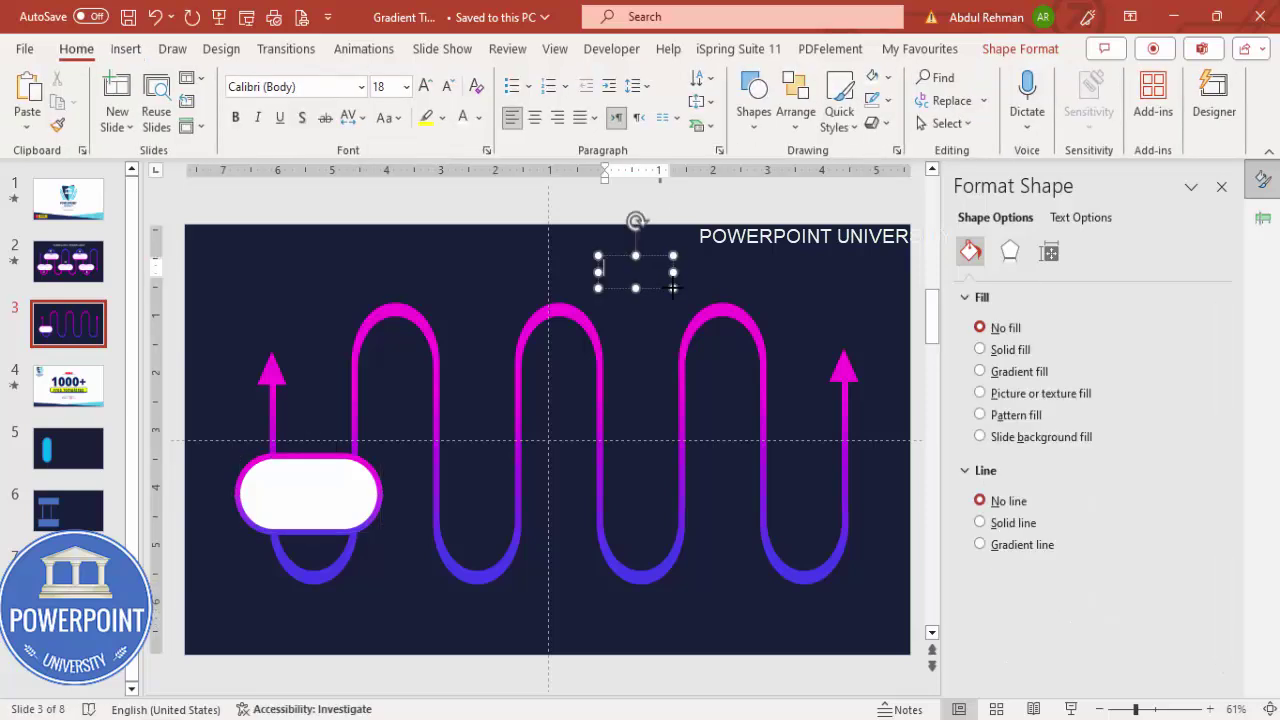
{"action": "type", "text": "01"}
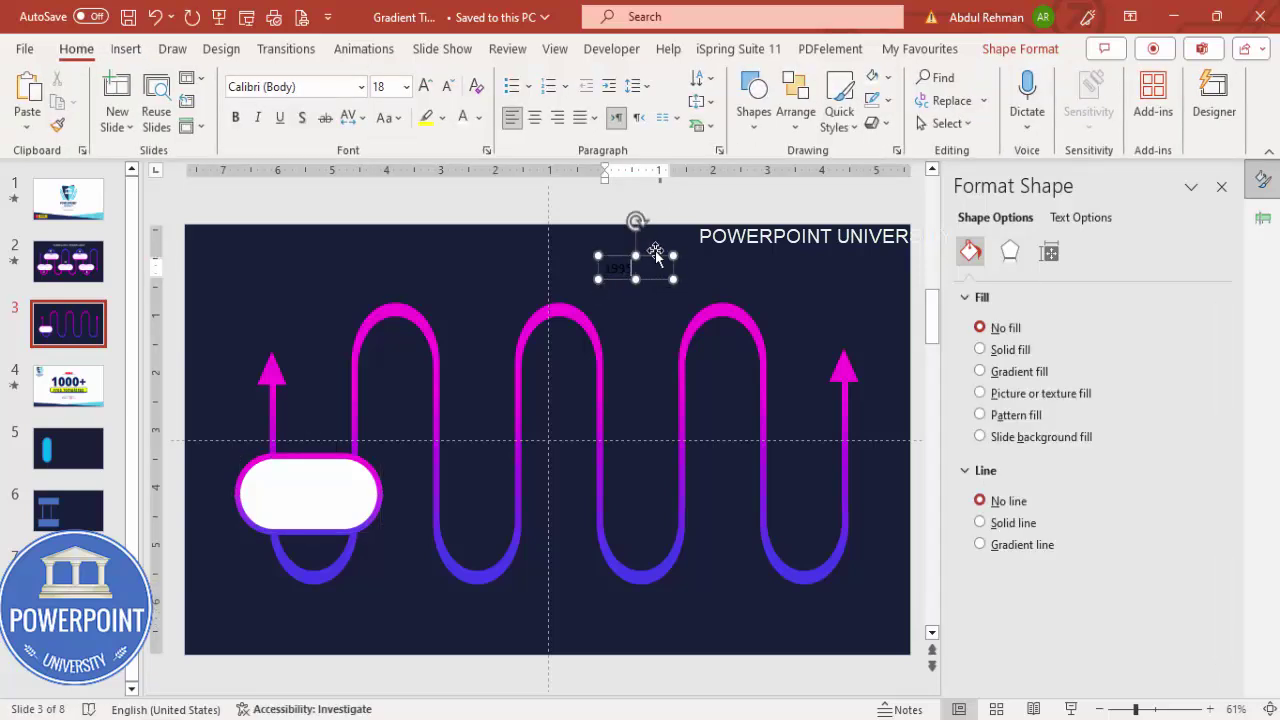
{"action": "left_click", "coordinate": [655, 258]}
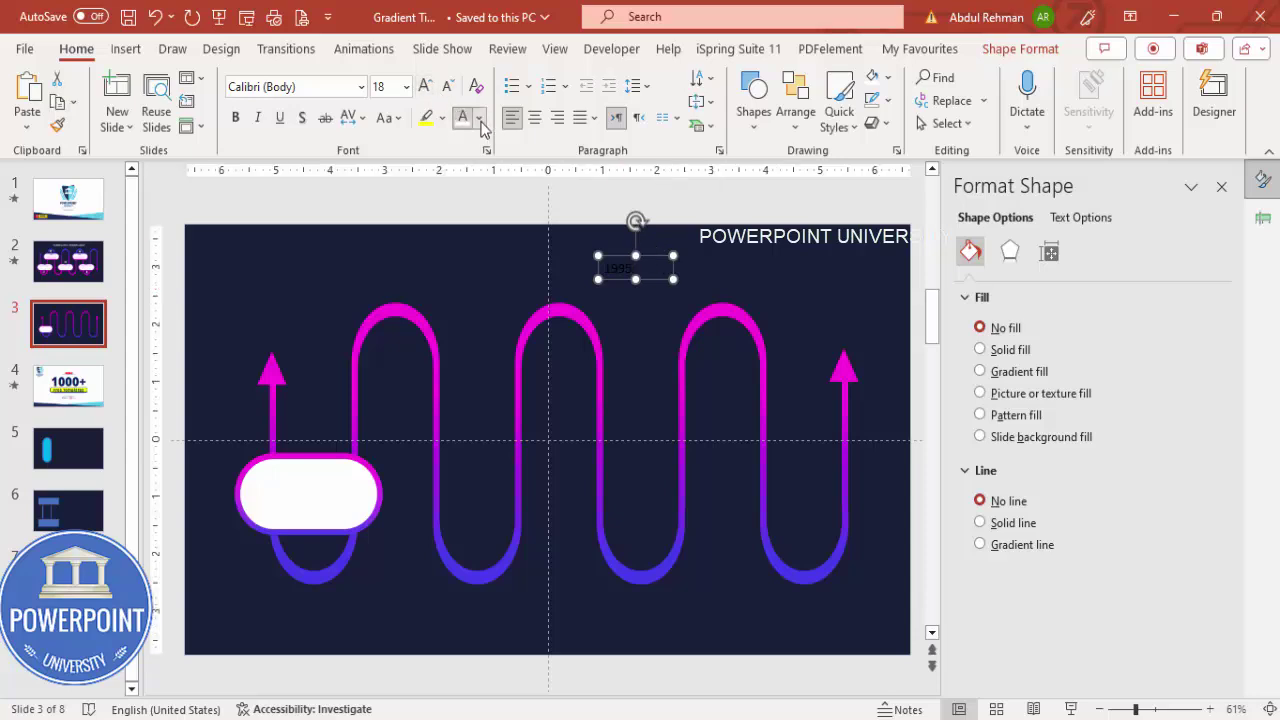
{"action": "left_click", "coordinate": [478, 117]}
{"action": "left_click", "coordinate": [478, 358]}
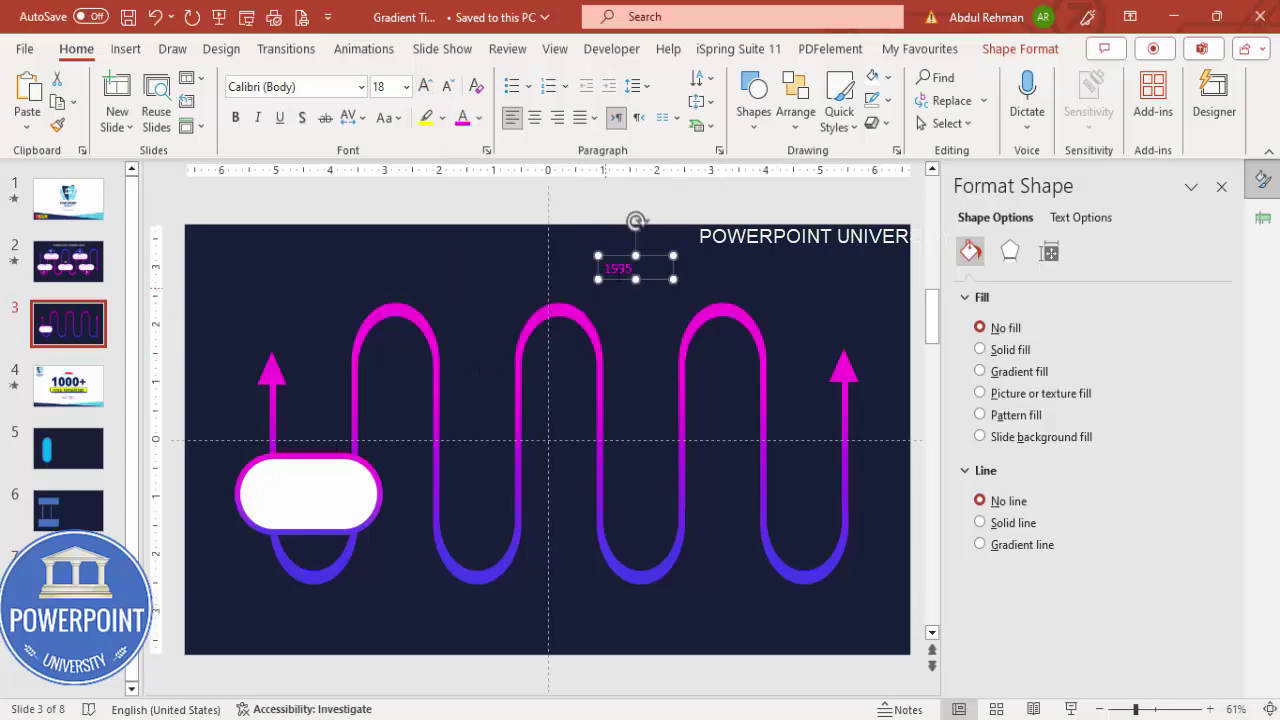
{"action": "left_click", "coordinate": [533, 118]}
Step: Set the 1995 label to Open Sans Extrabold and move it onto the white pill
{"action": "left_click", "coordinate": [325, 88]}
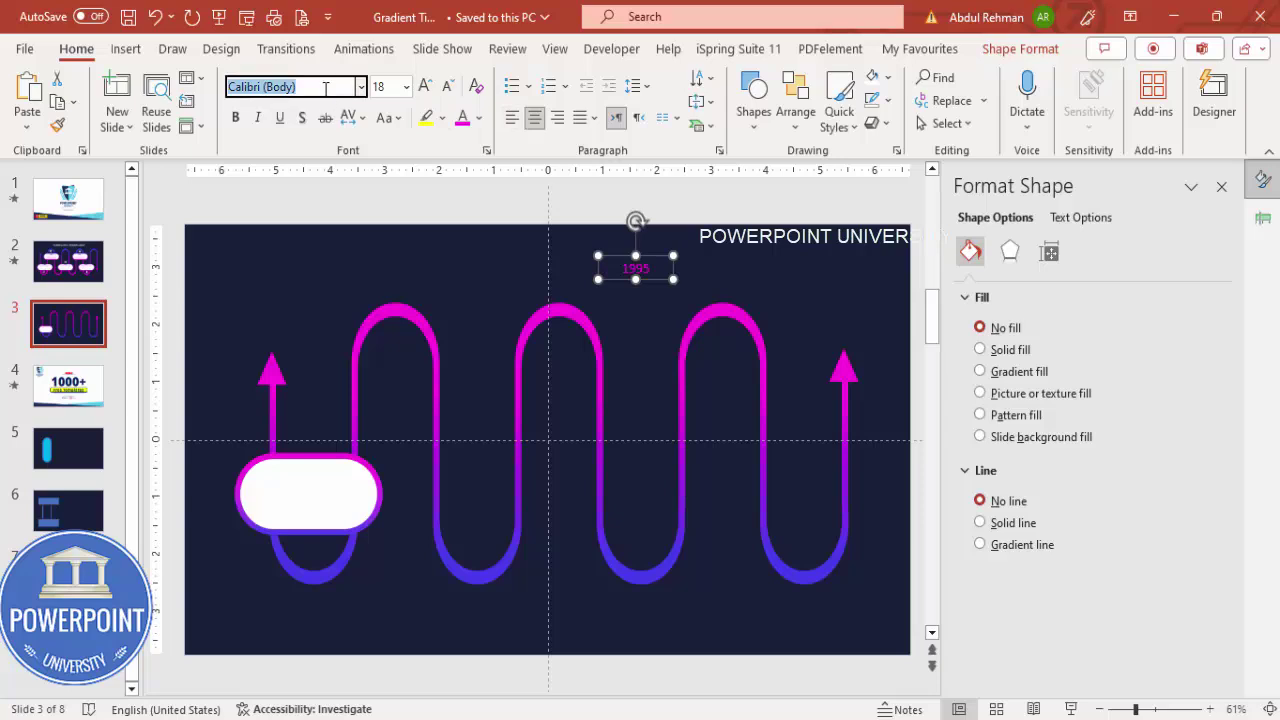
{"action": "type", "text": "Open Sans Extrabold"}
{"action": "key", "text": "Return"}
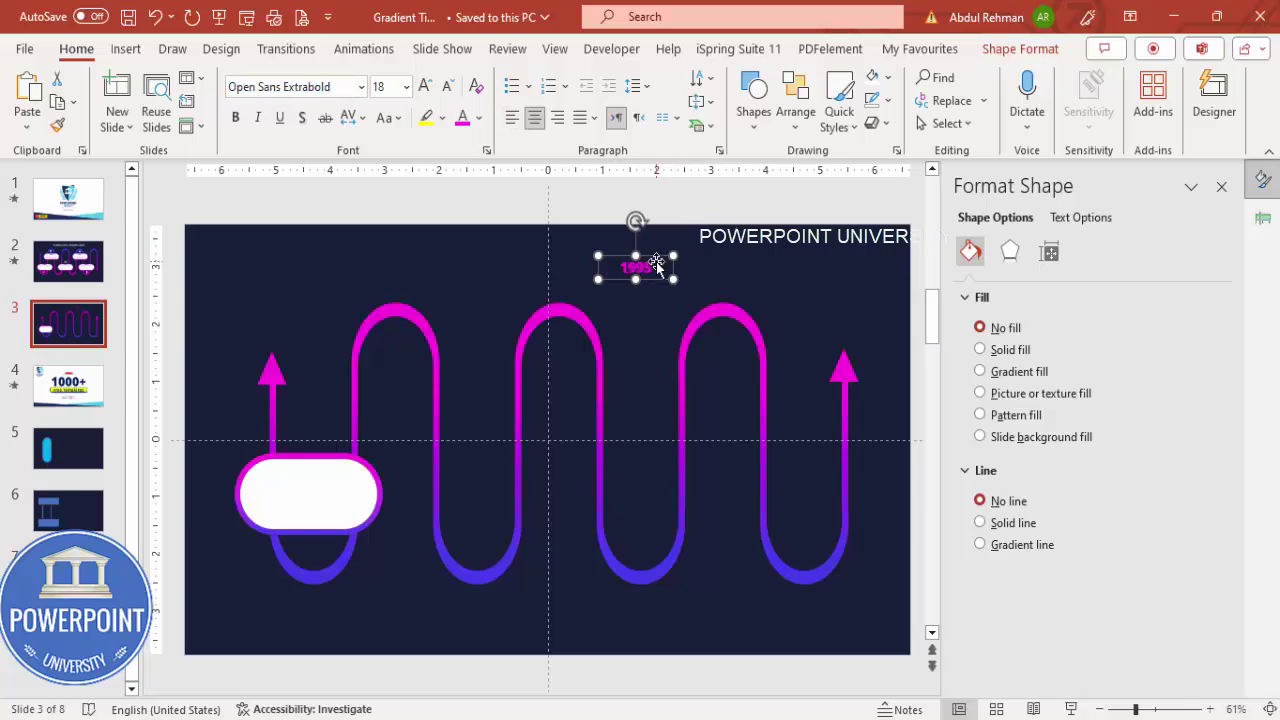
{"action": "left_click_drag", "start_coordinate": [655, 268], "coordinate": [346, 470]}
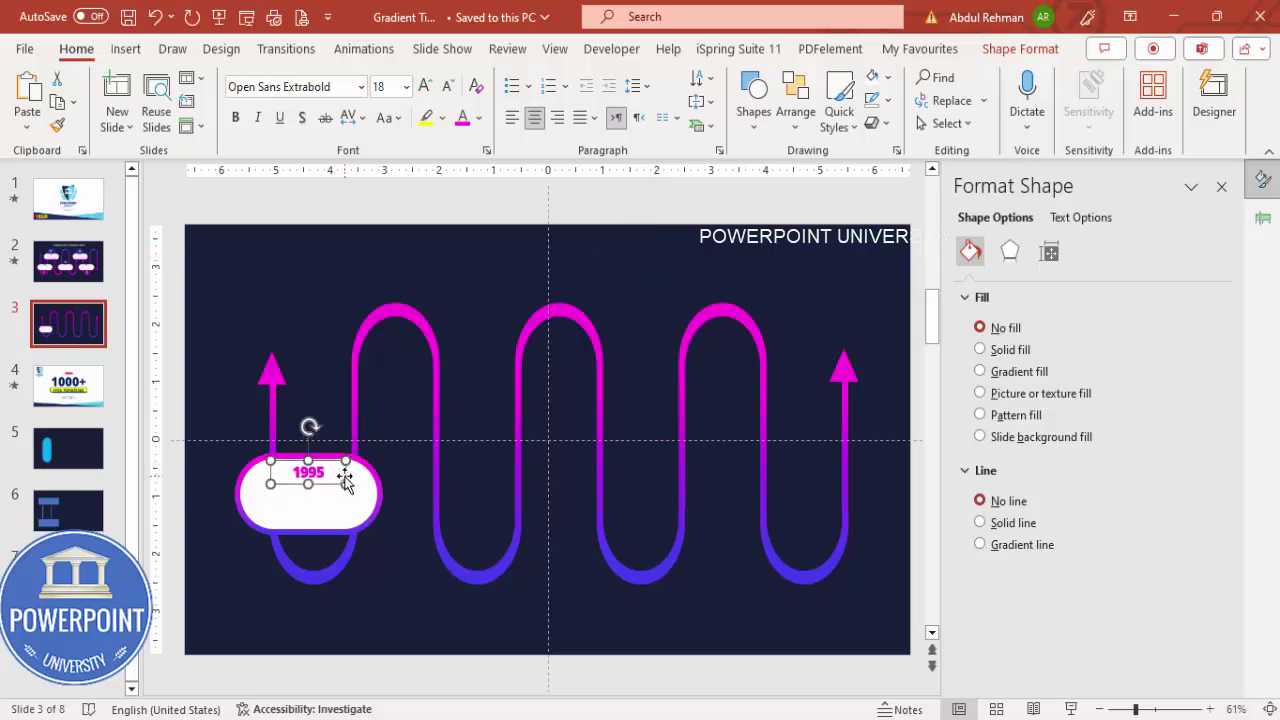
{"action": "left_click", "coordinate": [126, 48]}
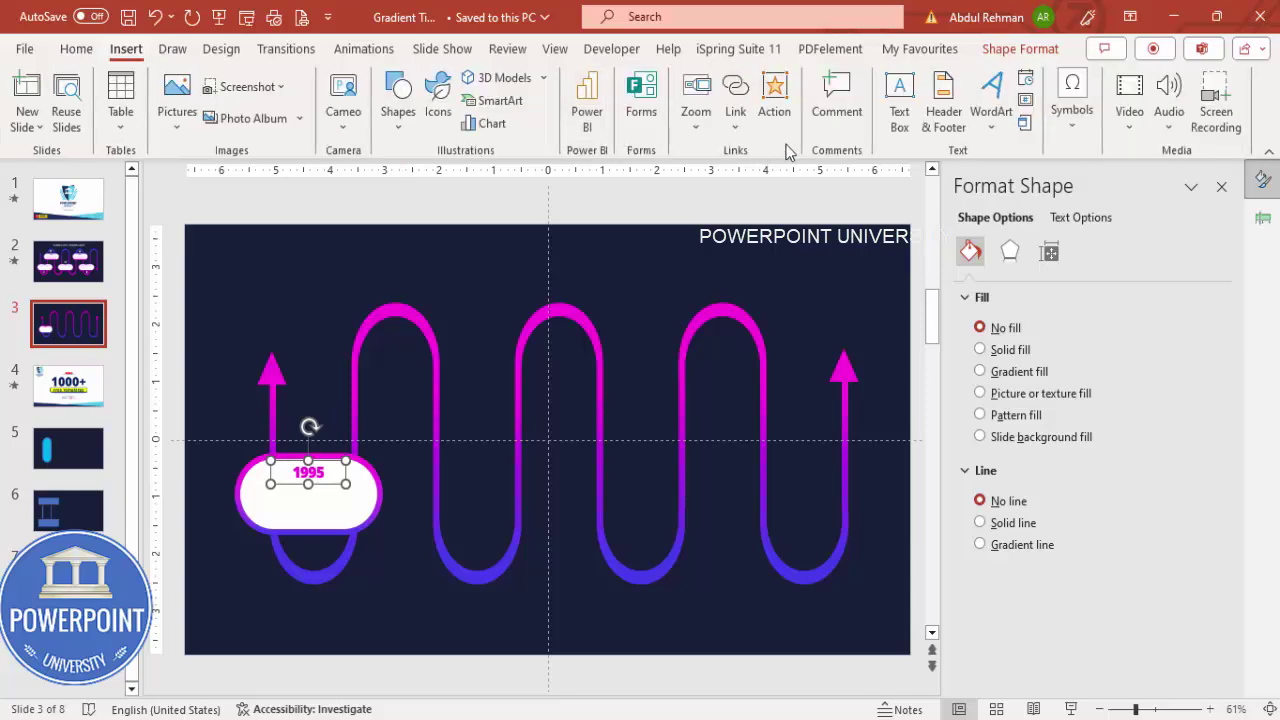
Step: Add a centred blue-purple text box reading 'Add detail text here'
{"action": "left_click", "coordinate": [899, 100]}
{"action": "left_click_drag", "start_coordinate": [362, 250], "coordinate": [452, 289]}
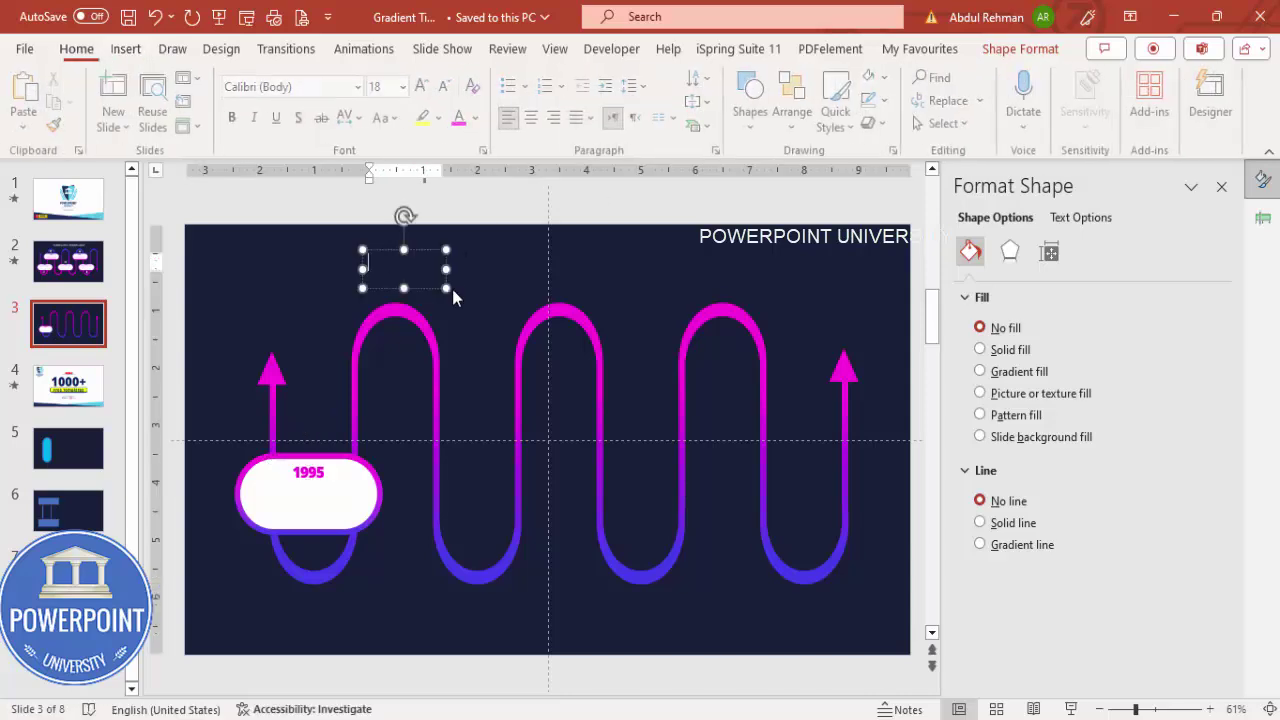
{"action": "type", "text": "Add dat"}
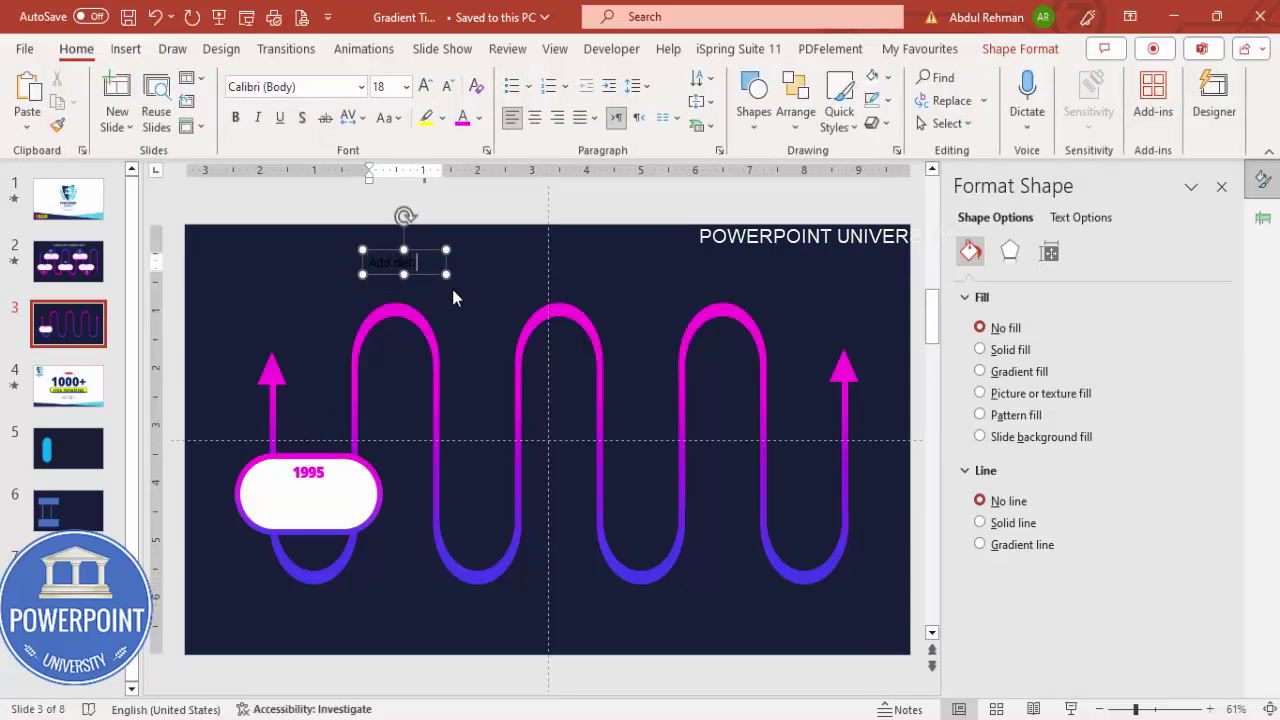
{"action": "type", "text": "l text here"}
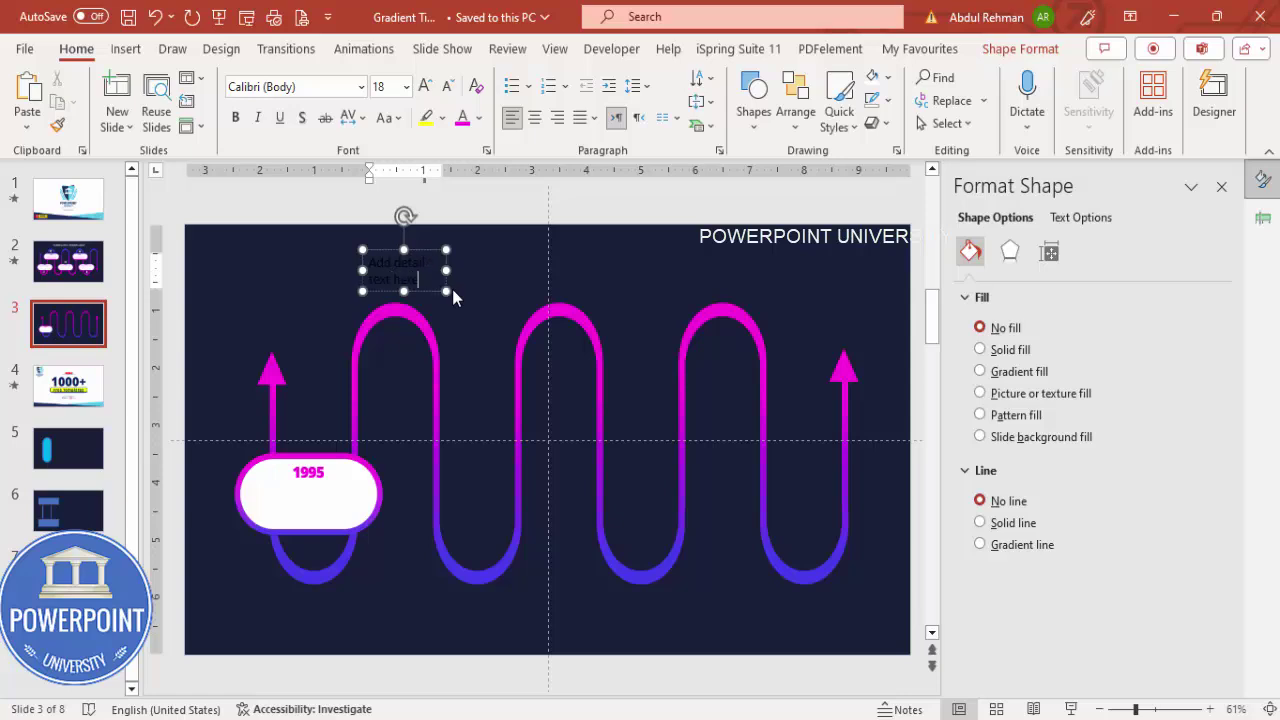
{"action": "left_click", "coordinate": [430, 250]}
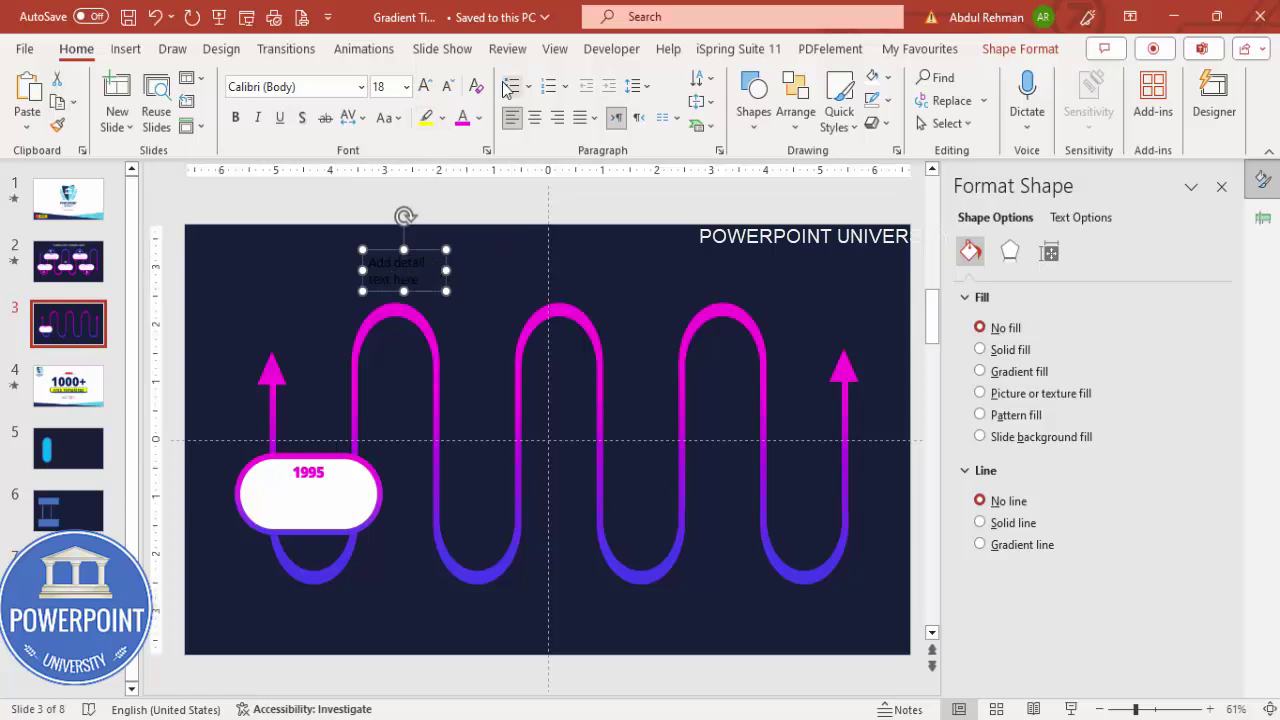
{"action": "left_click", "coordinate": [478, 118]}
{"action": "left_click", "coordinate": [466, 358]}
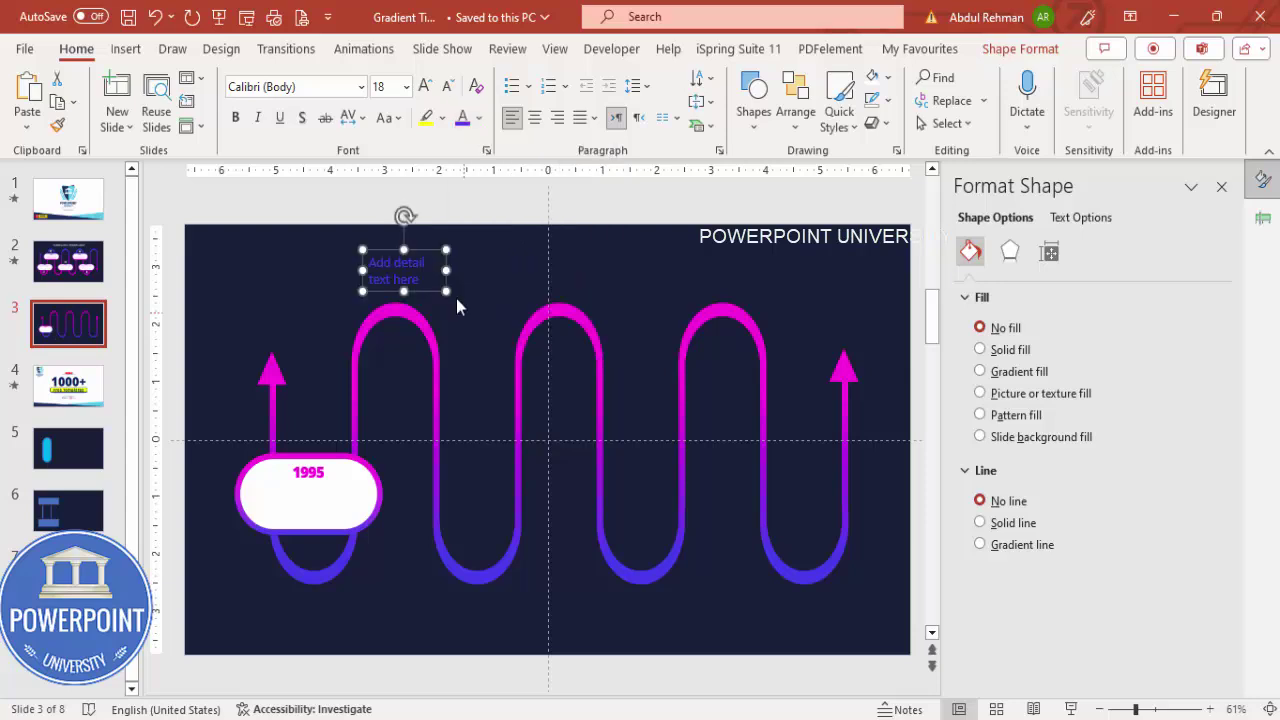
{"action": "left_click", "coordinate": [534, 117]}
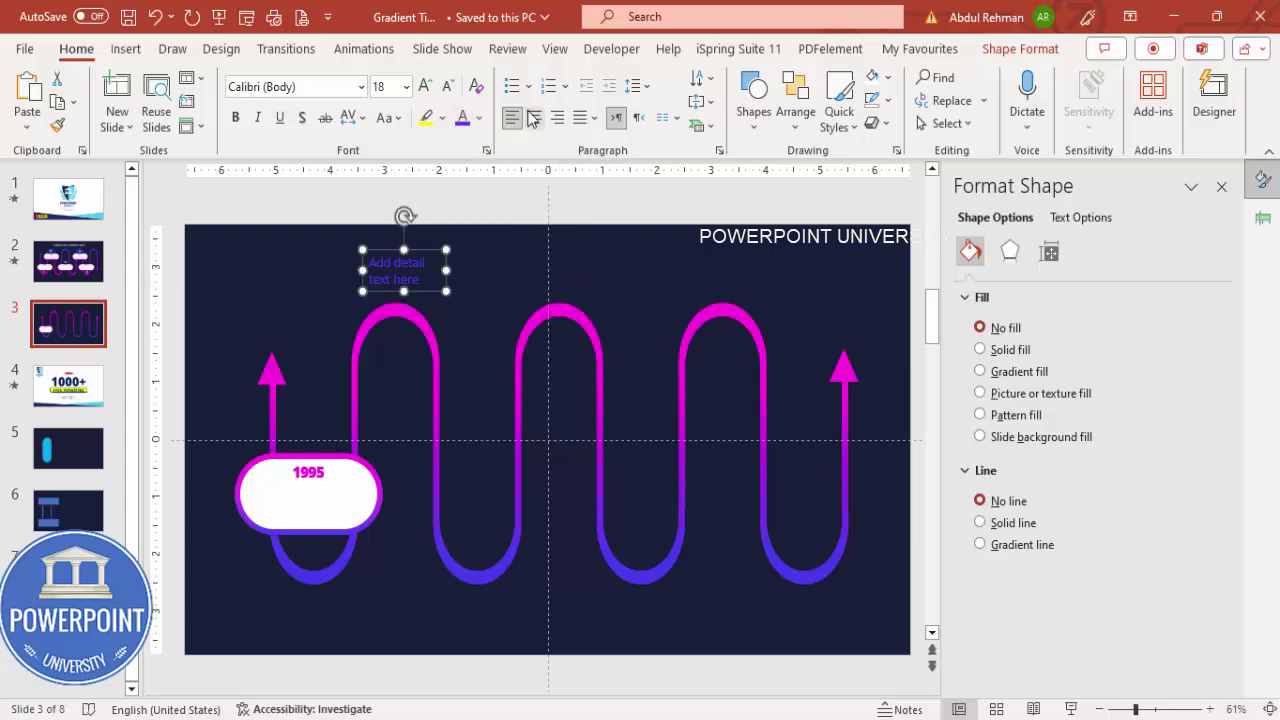
Step: Place the detail text under 1995 inside the pill and group it with the box and year
{"action": "left_click", "coordinate": [417, 246]}
{"action": "left_click_drag", "start_coordinate": [428, 252], "coordinate": [329, 480]}
{"action": "left_click_drag", "start_coordinate": [406, 572], "coordinate": [201, 447]}
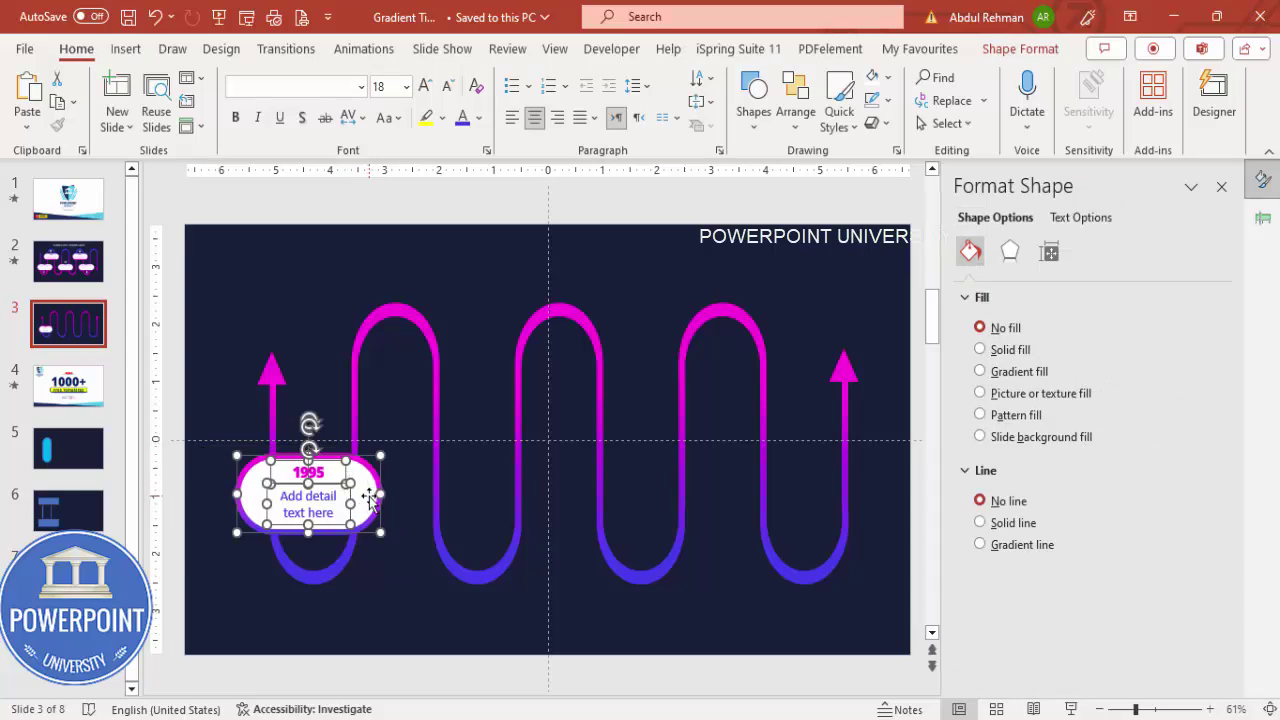
{"action": "key", "text": "ctrl+g"}
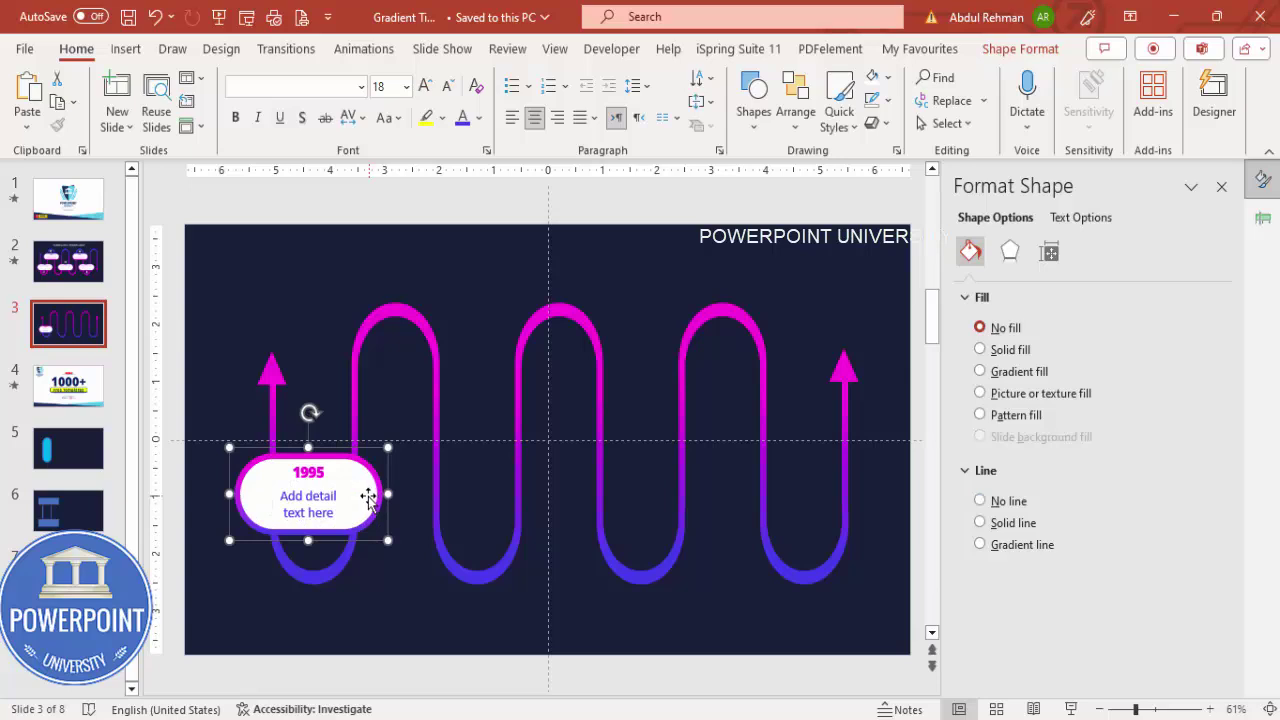
Step: Copy the grouped 1995 pill onto alternating lower and upper bends of the wave, giving four markers
{"action": "left_click_drag", "start_coordinate": [368, 497], "coordinate": [693, 508]}
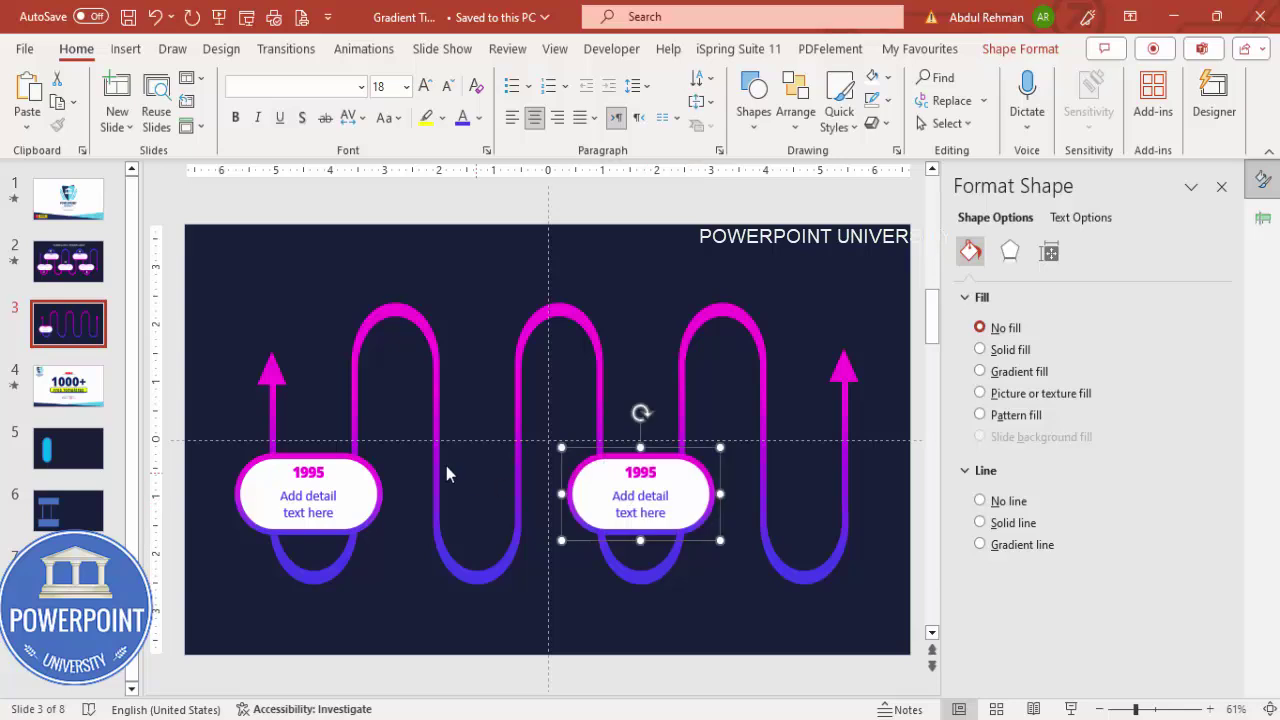
{"action": "left_click", "coordinate": [376, 471]}
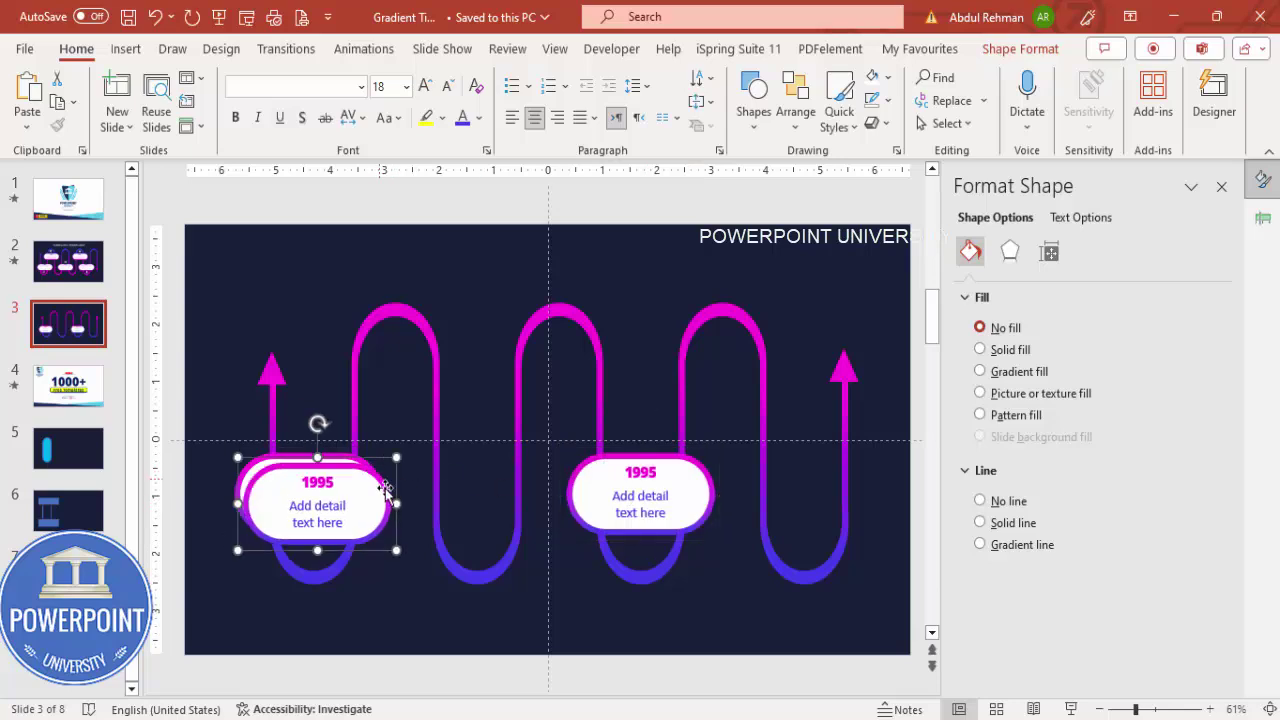
{"action": "left_click_drag", "start_coordinate": [388, 492], "coordinate": [778, 381]}
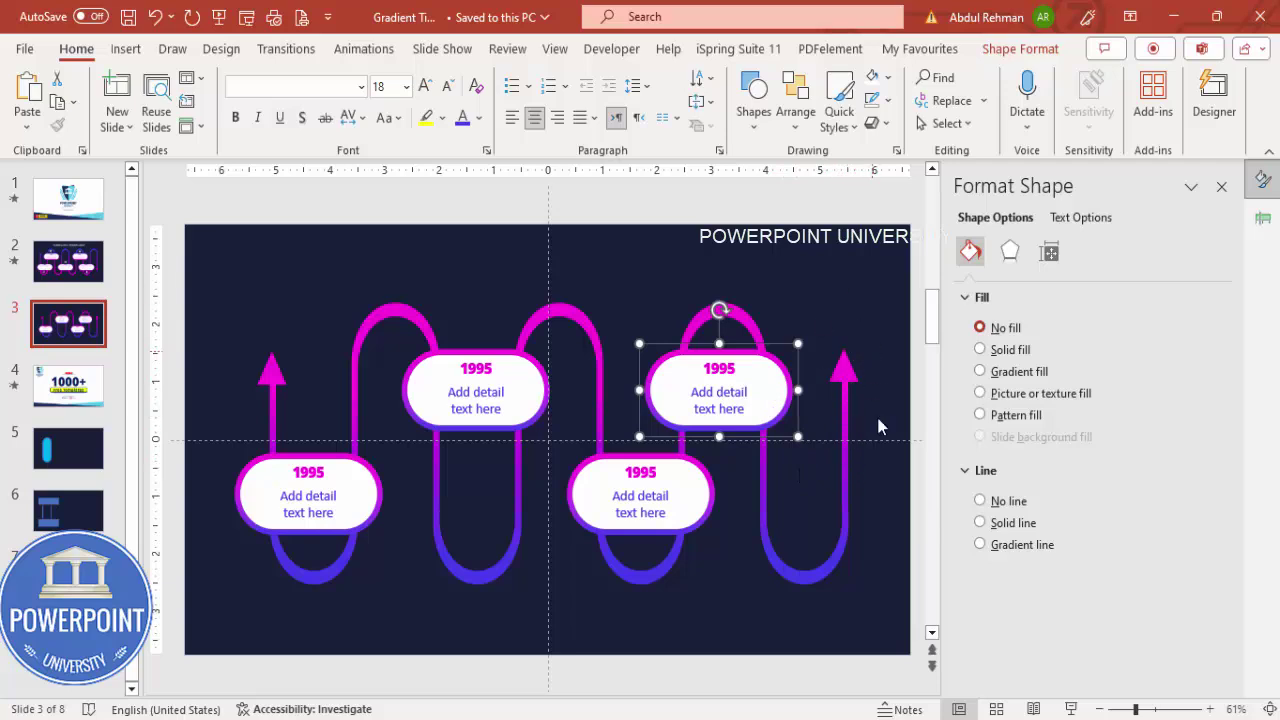
{"action": "left_click", "coordinate": [514, 276]}
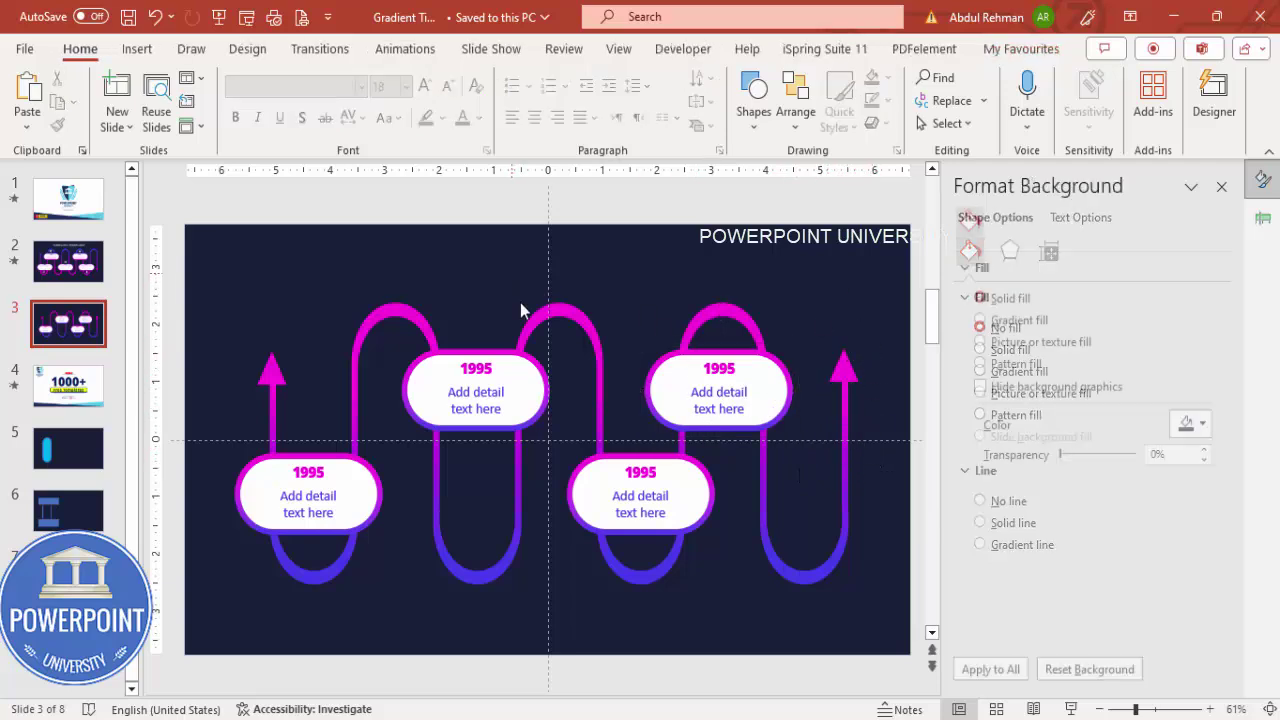
Step: Change the copied years to 2000, 2020 and 2025
{"action": "double_click", "coordinate": [482, 373]}
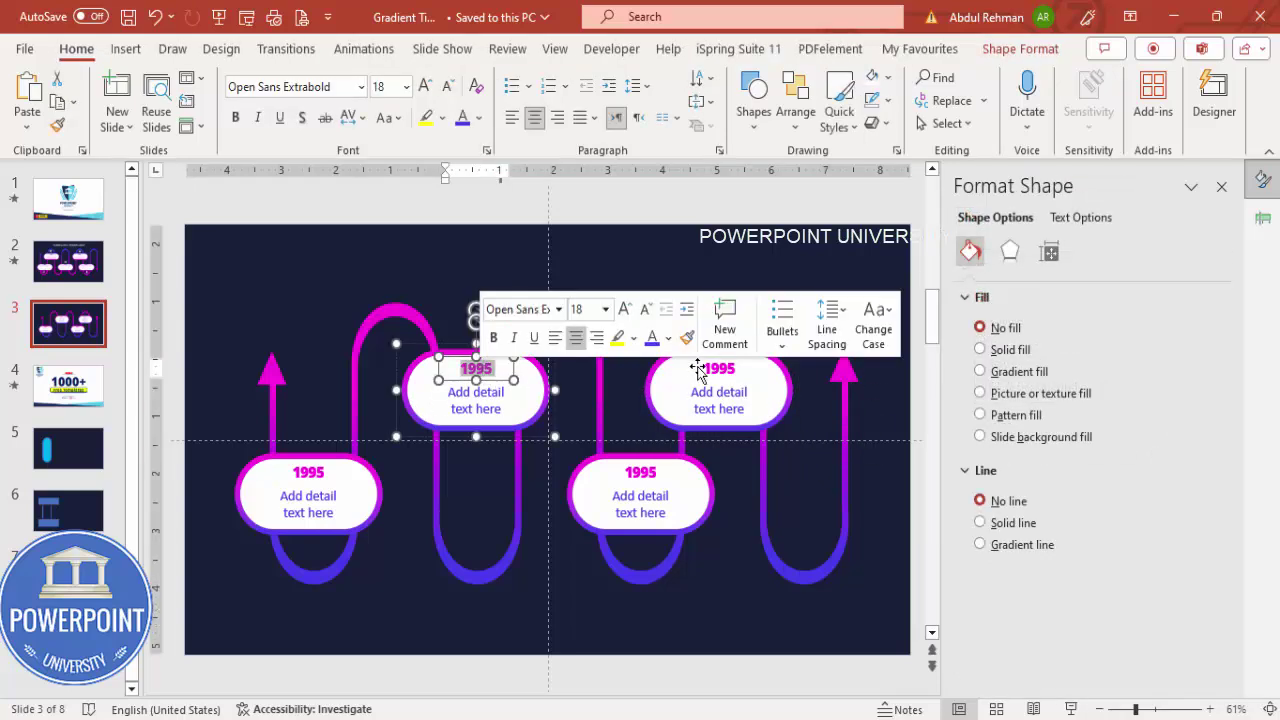
{"action": "type", "text": "2000"}
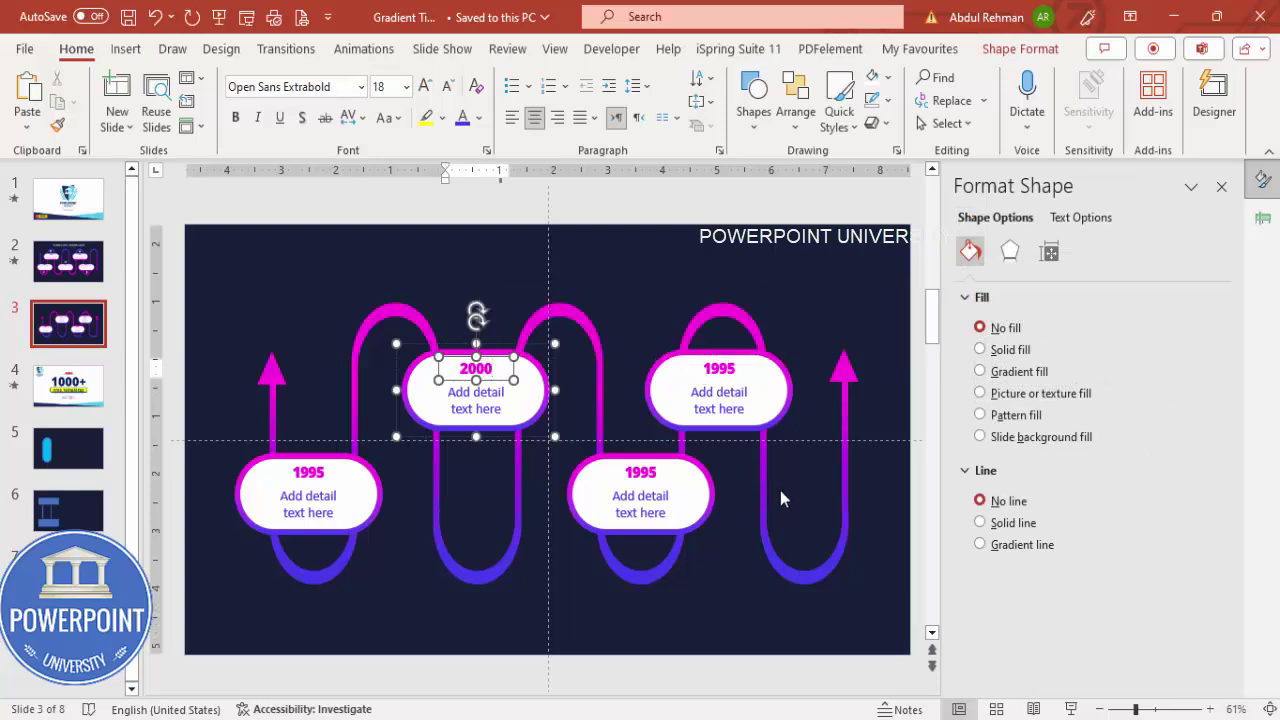
{"action": "double_click", "coordinate": [641, 472]}
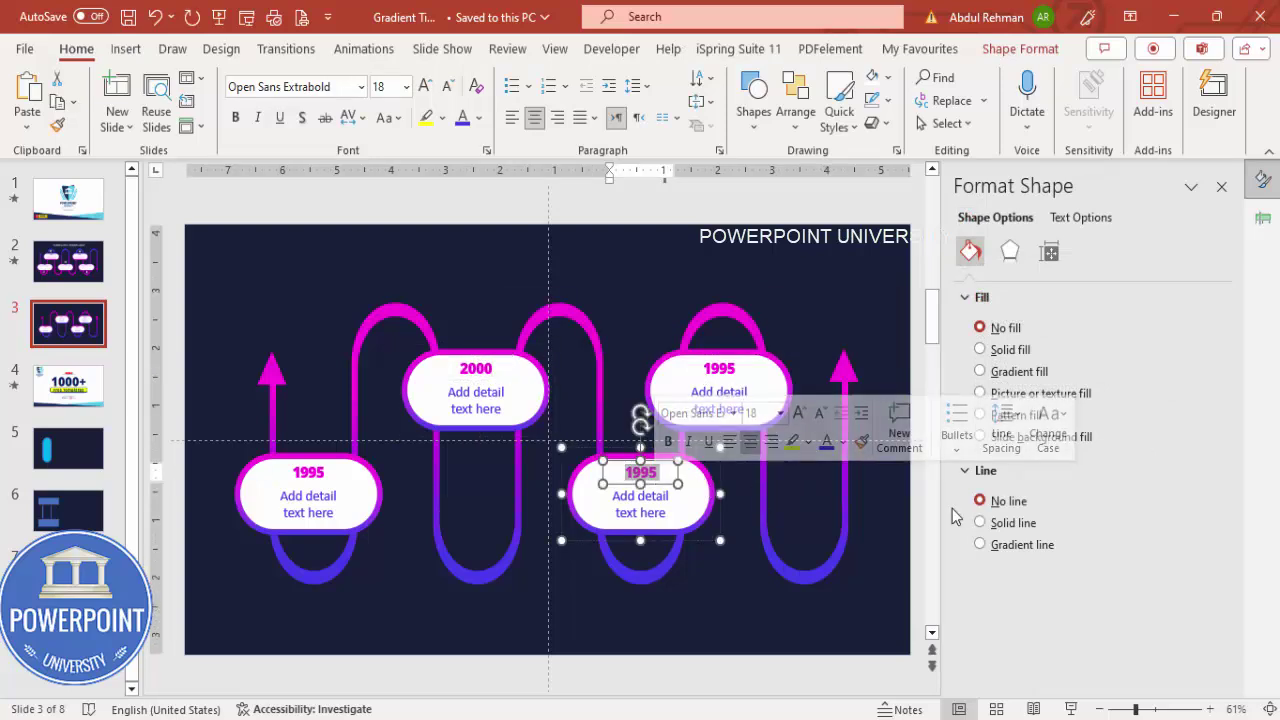
{"action": "type", "text": "2020"}
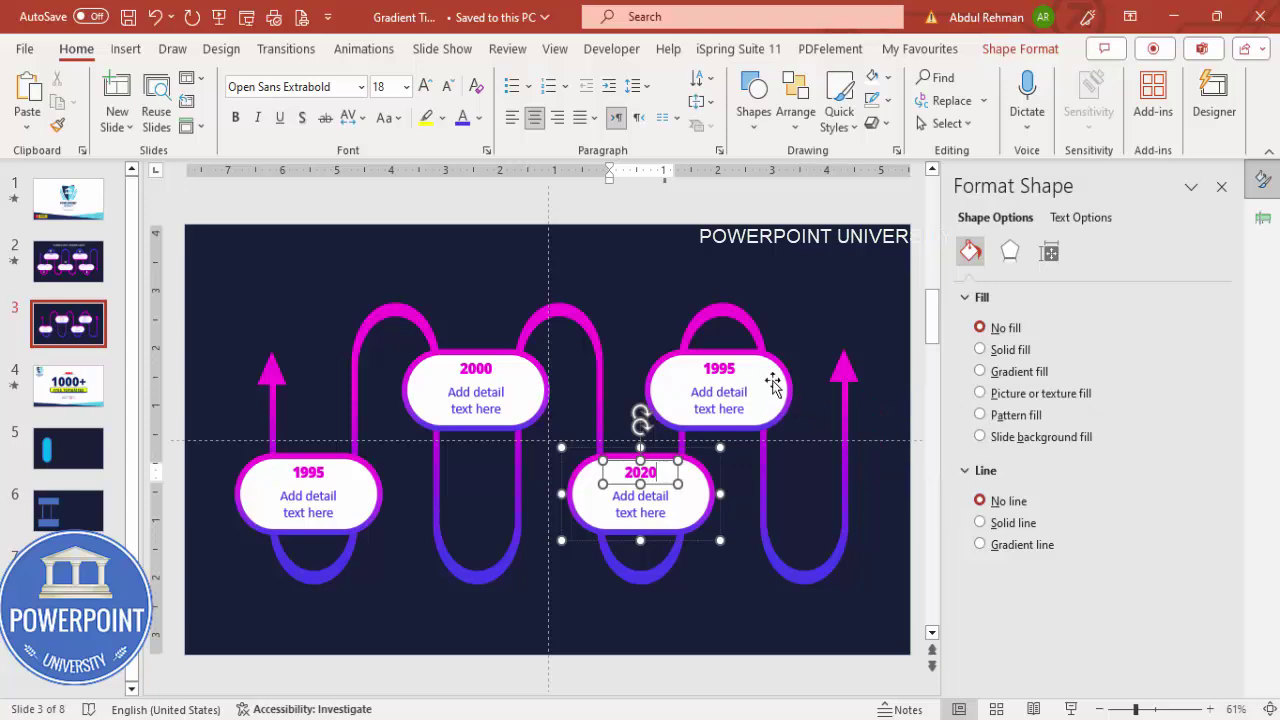
{"action": "double_click", "coordinate": [730, 366]}
{"action": "type", "text": "2025"}
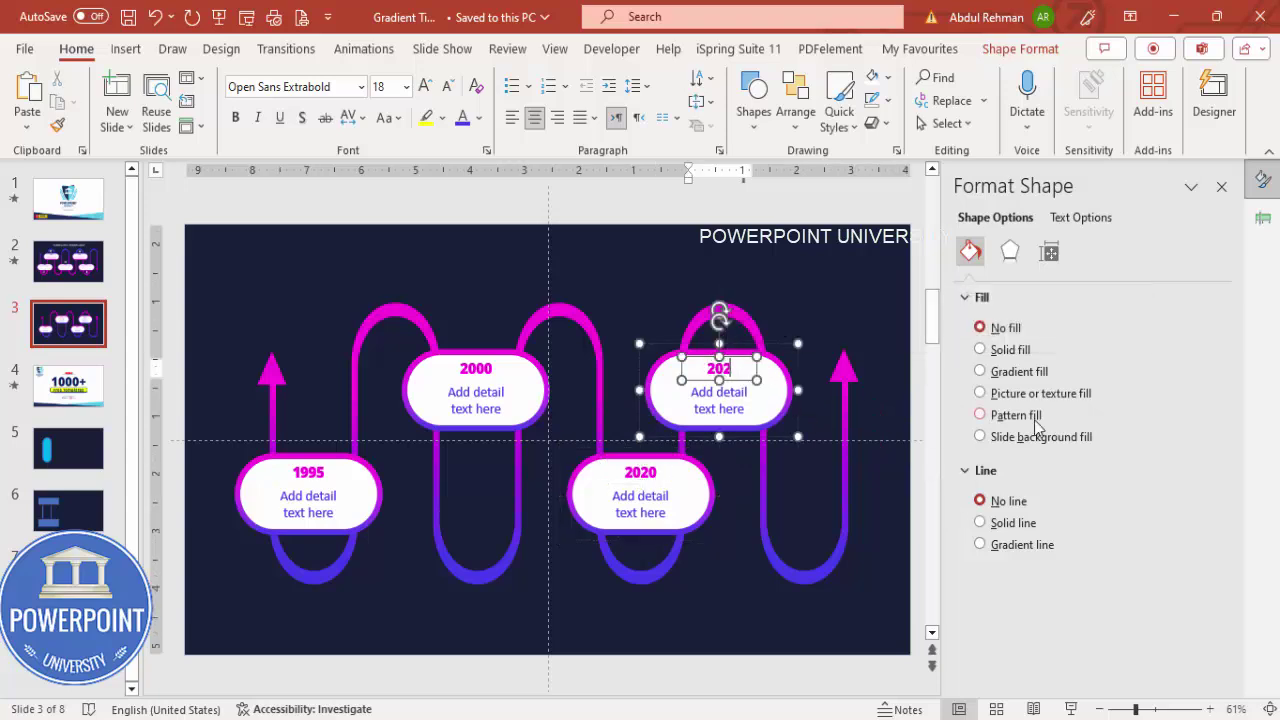